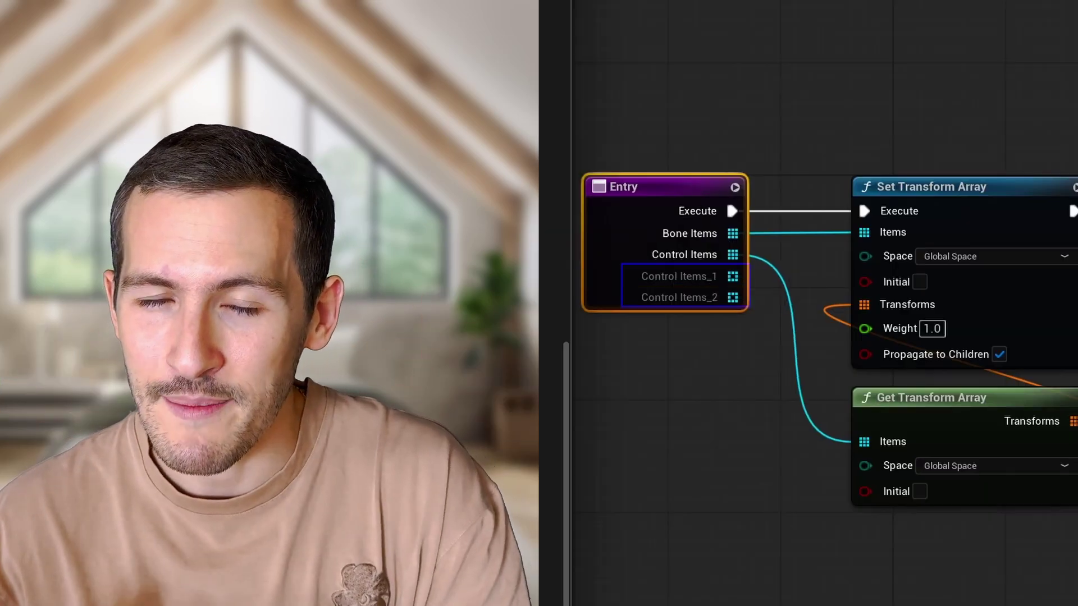
drag(753, 309, 758, 314)
mouse_move(865, 491)
mouse_down()
mouse_move(630, 267)
mouse_move(631, 300)
mouse_up()
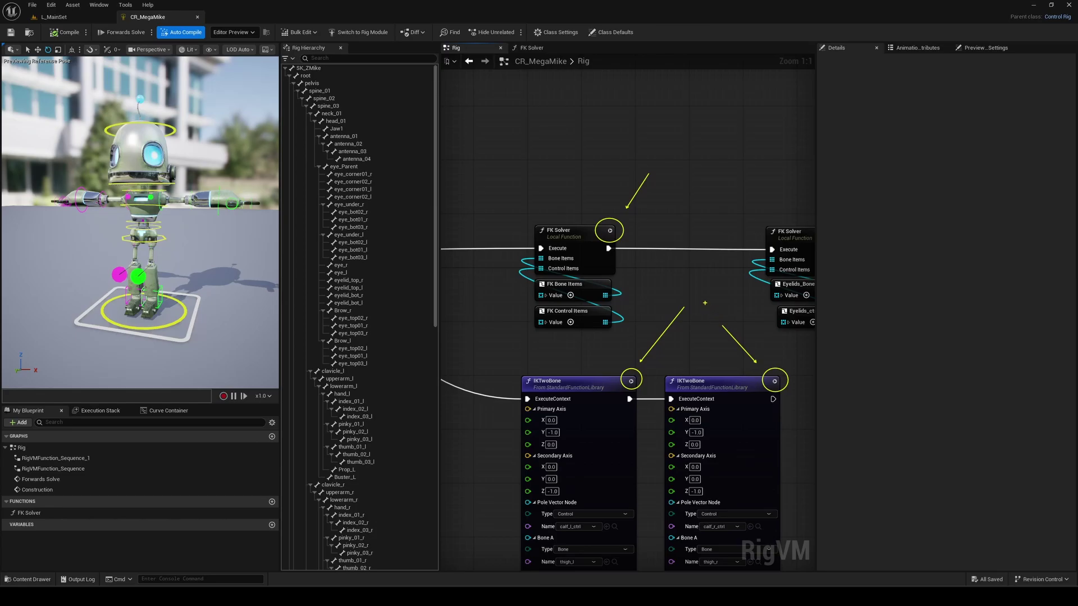
Preview the rig graph up to the first FK Solver, the eyelids FK Solver and the left-leg IKTwoBone node in turn.
click(610, 231)
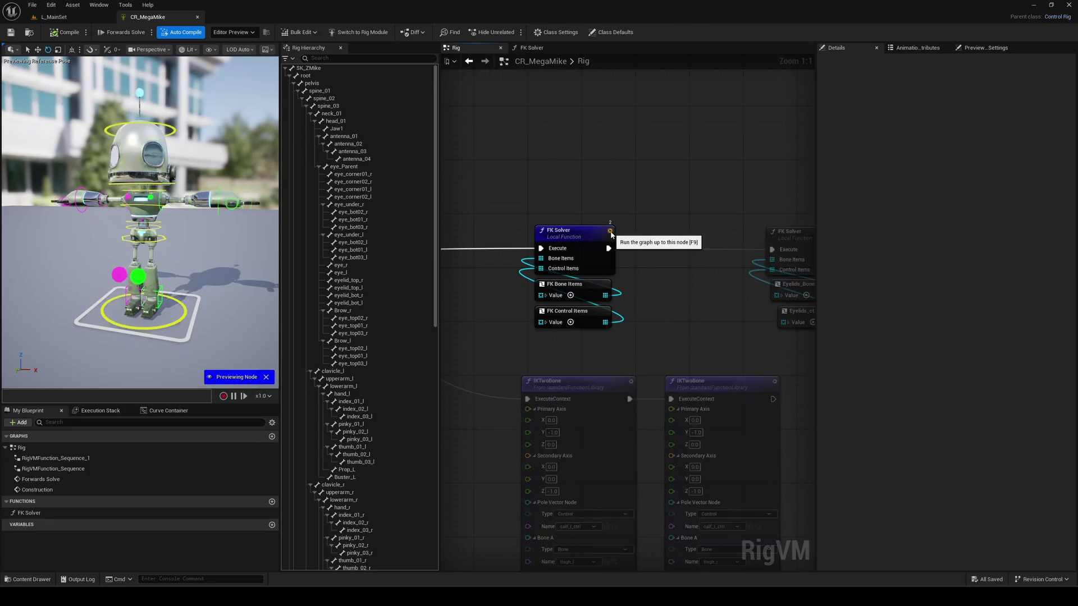
right_drag(717, 281, 604, 278)
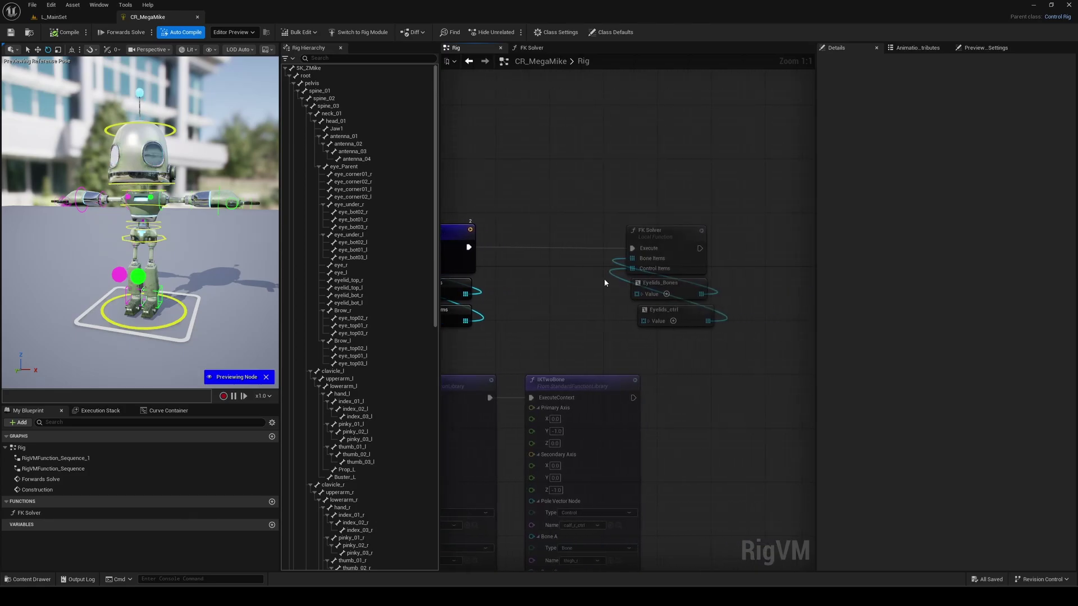
click(700, 231)
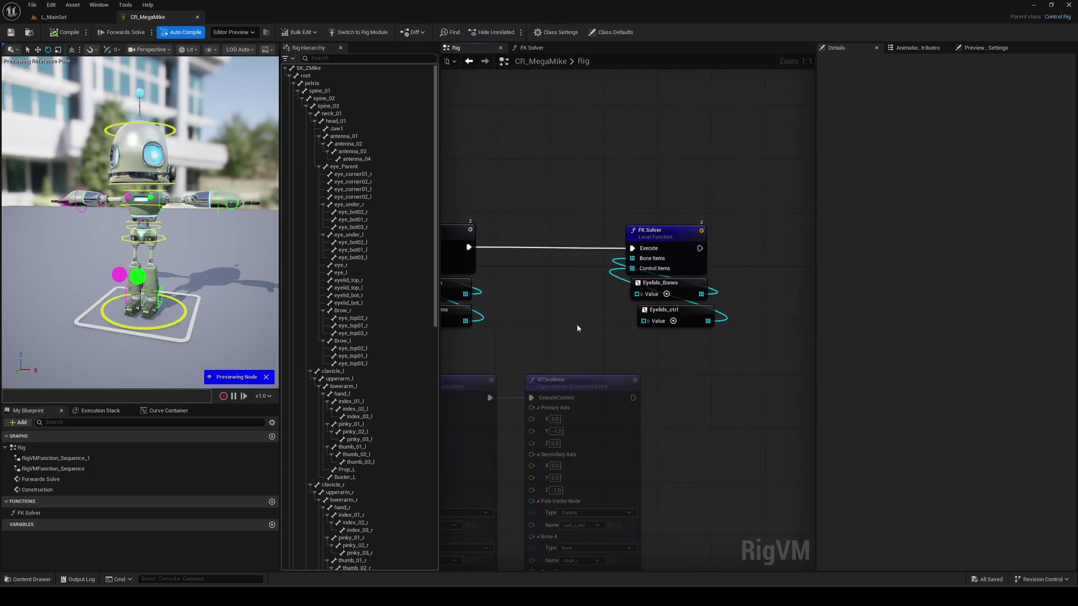
right_drag(702, 235, 877, 111)
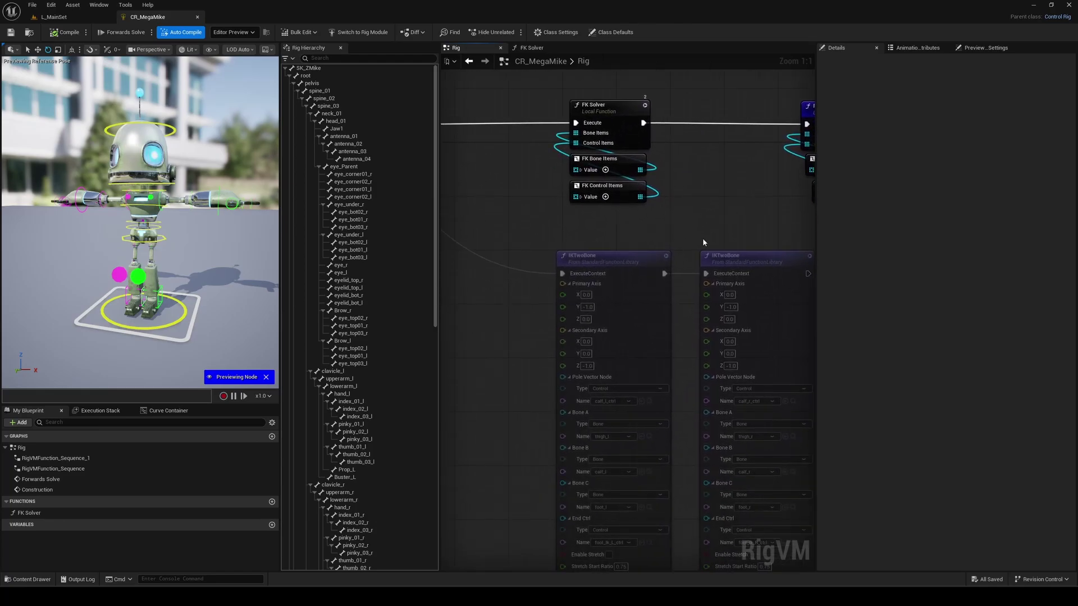
click(664, 256)
right_drag(753, 232, 695, 236)
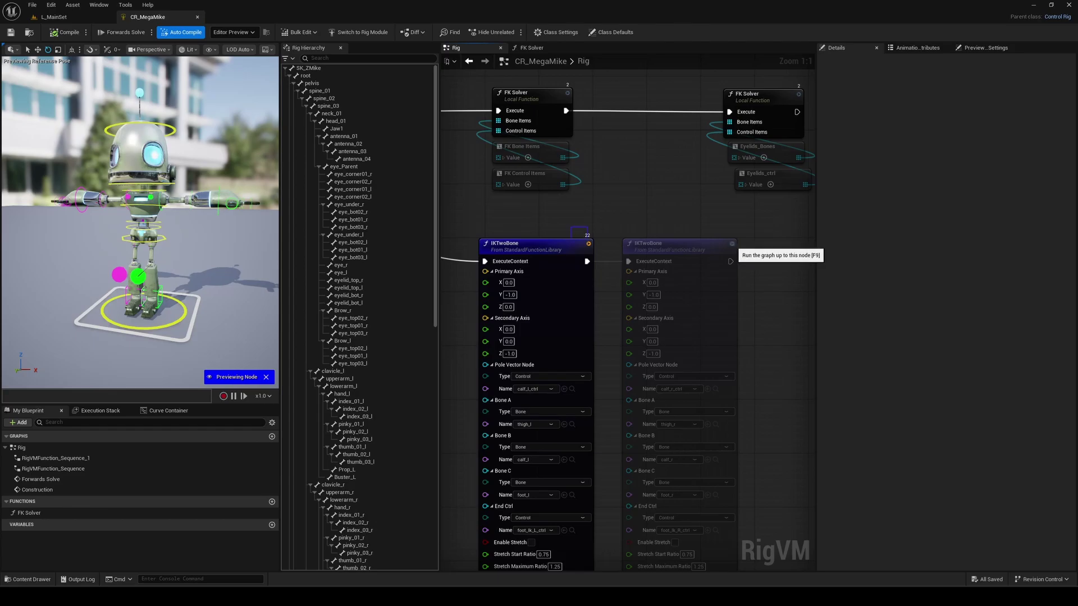
mouse_move(590, 238)
mouse_down()
mouse_move(608, 251)
mouse_move(531, 229)
mouse_up()
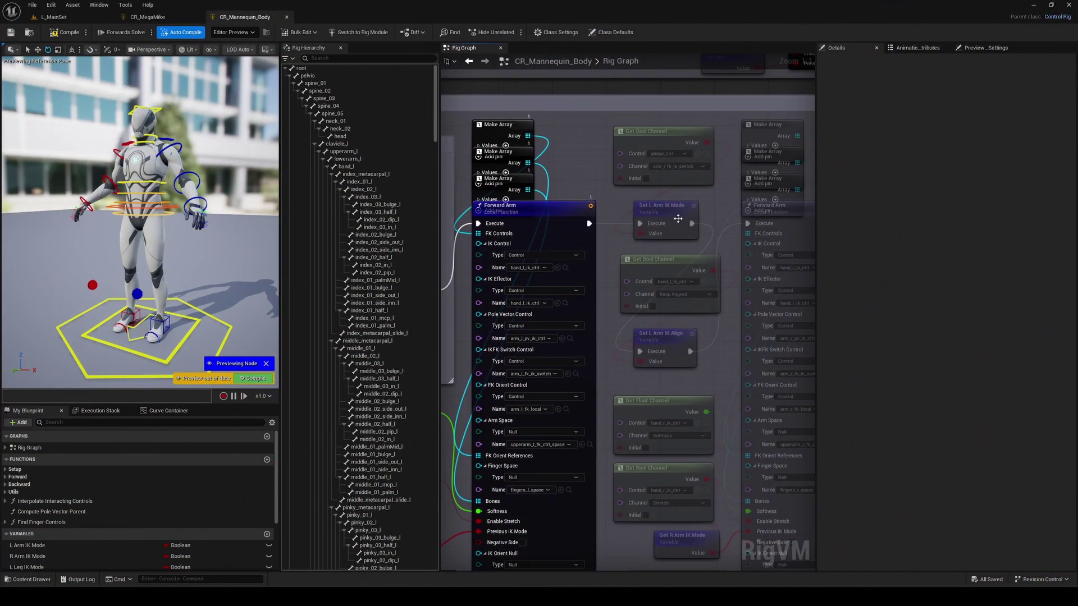
Open the Forward Arm function in the CR_Mannequin_Body rig graph and look over its nodes.
right_drag(495, 200, 607, 192)
key(ctrl+2)
ctrl+drag(609, 183, 638, 194)
ctrl+shift+drag(617, 177, 606, 166)
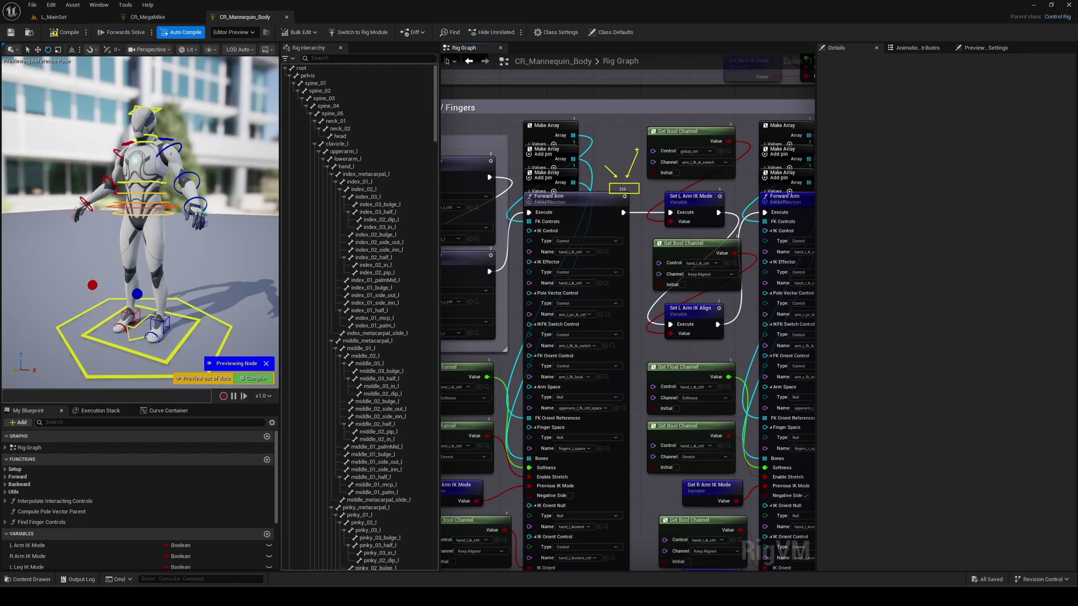
key(Escape)
double_click(590, 198)
scroll(698, 316, down, 3)
right_drag(698, 316, 393, 343)
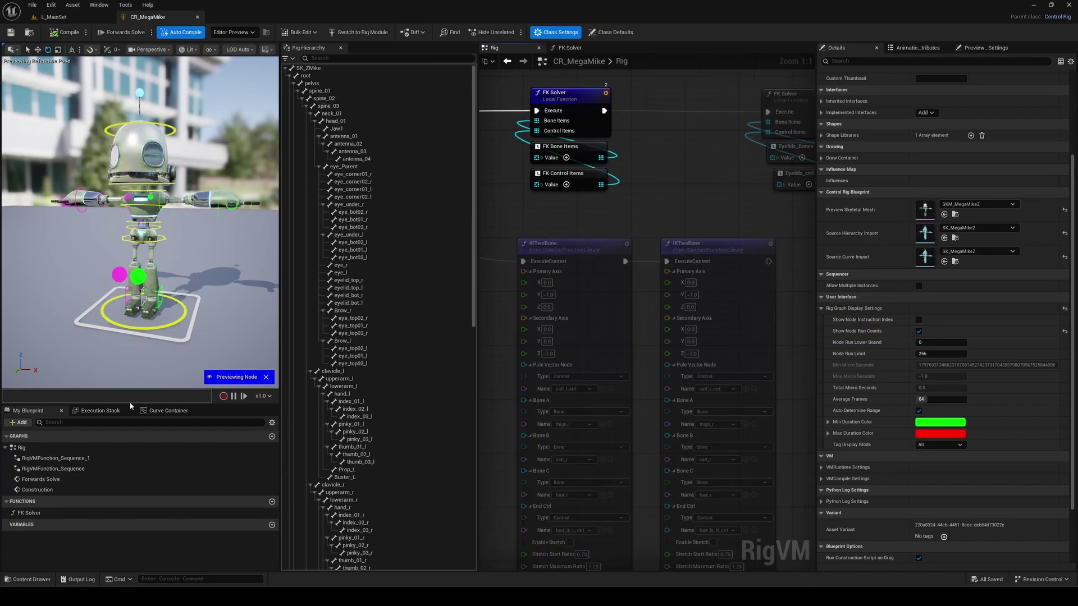
Enlarge the lower panel area in CR_MegaMike and read through the rig's execution stack.
drag(168, 403, 188, 309)
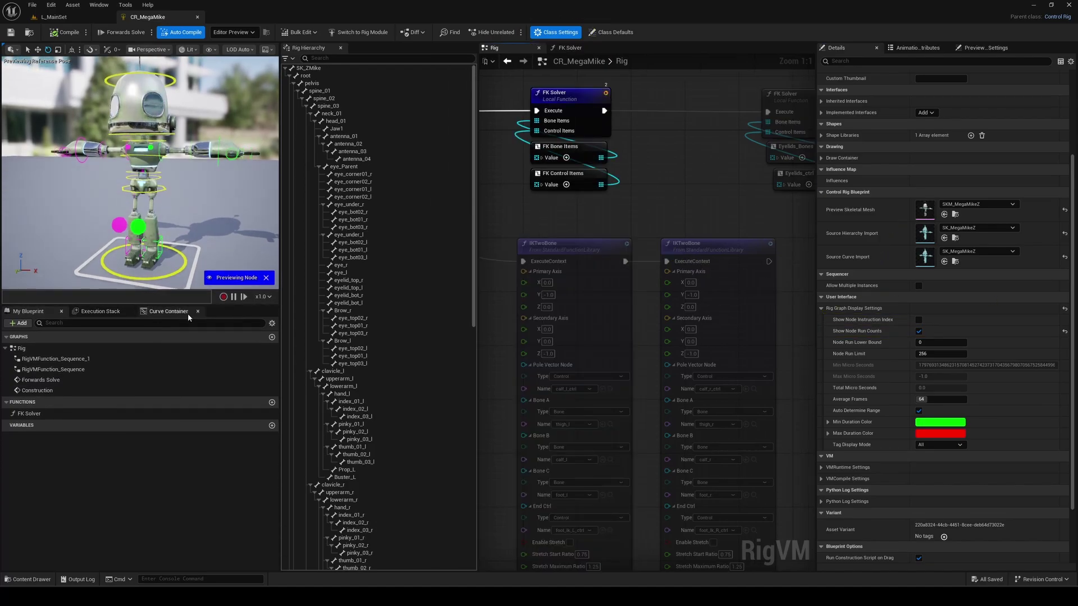
click(98, 311)
scroll(266, 393, down, 5)
scroll(266, 335, up, 5)
ctrl+drag(274, 360, 275, 358)
mouse_move(174, 380)
mouse_down()
mouse_move(163, 566)
mouse_move(216, 388)
mouse_up()
drag(257, 324, 258, 327)
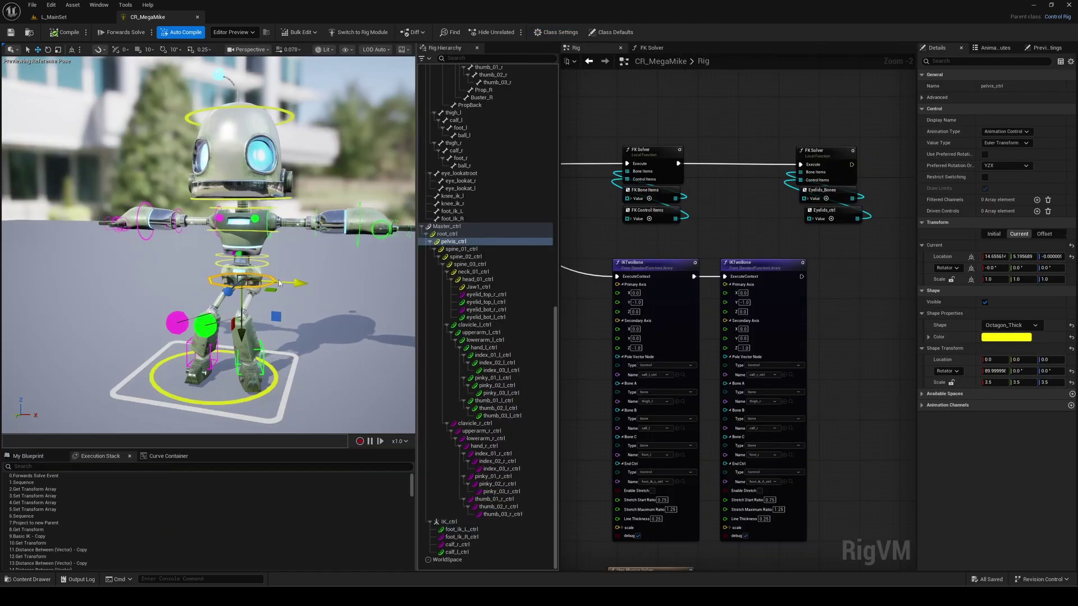
Pose the robot by tilting its body from the pelvis control and lowering its left upper arm.
click(272, 283)
key(e)
drag(273, 275, 290, 297)
key(w)
click(294, 368)
drag(354, 247, 331, 320)
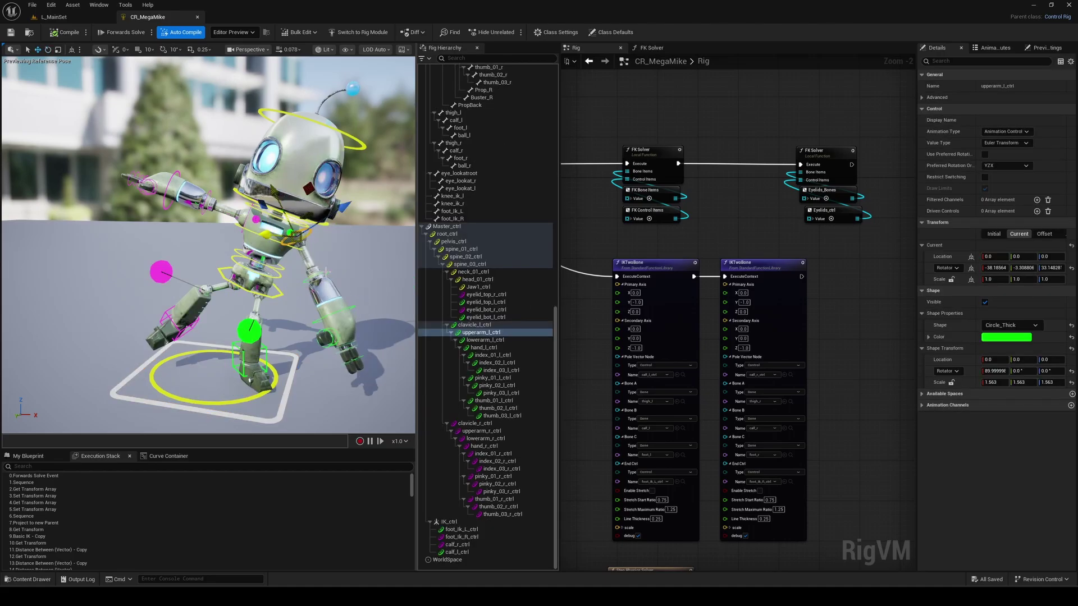
Raise the robot's right arm and tilt its head with the rig controls to extend the test pose.
click(317, 276)
click(241, 216)
drag(205, 233, 205, 186)
click(336, 142)
drag(331, 225, 364, 247)
click(320, 205)
click(368, 250)
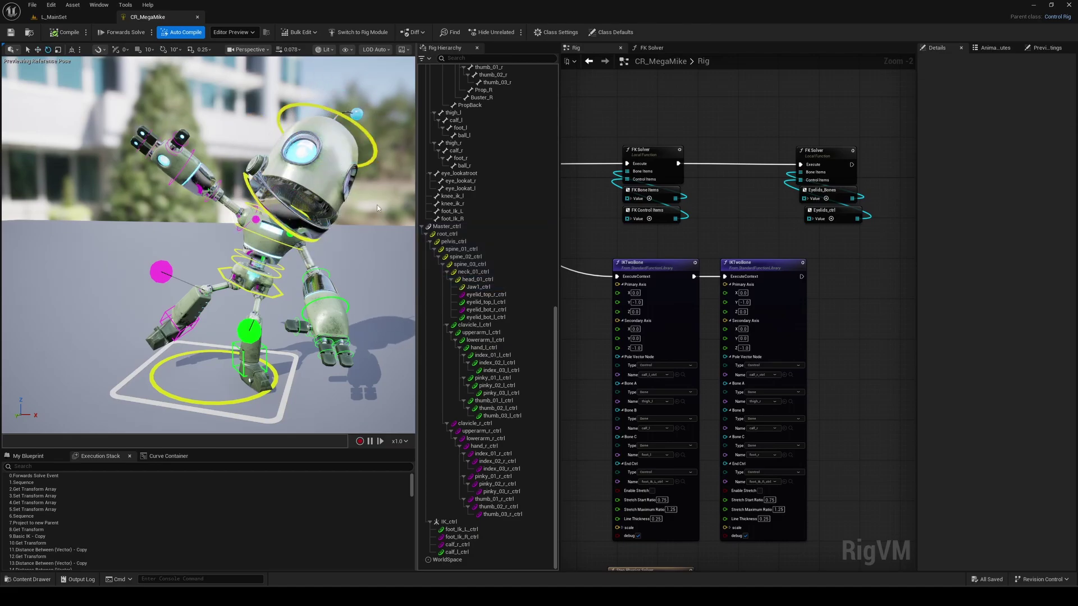
Preview the posed rig node by node from the FK Solver nodes to Step Physics Solver, and end the preview.
right_drag(680, 152, 738, 161)
click(737, 159)
key(Right)
key(Right)
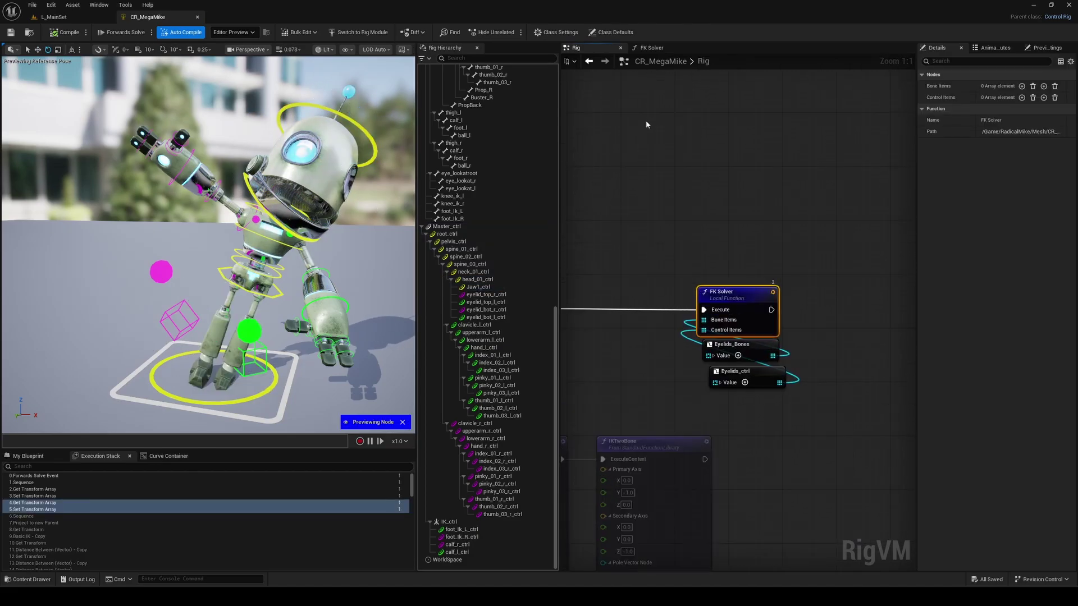
key(Right)
right_drag(646, 122, 727, 234)
click(706, 98)
key(Right)
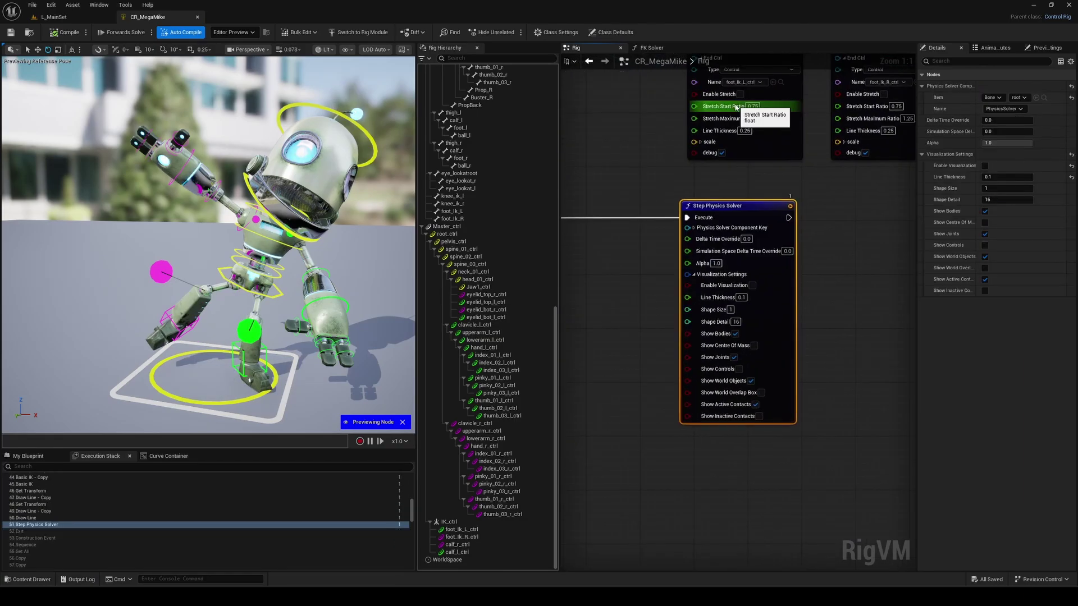
click(789, 205)
scroll(852, 208, down, 2)
right_drag(852, 206, 751, 541)
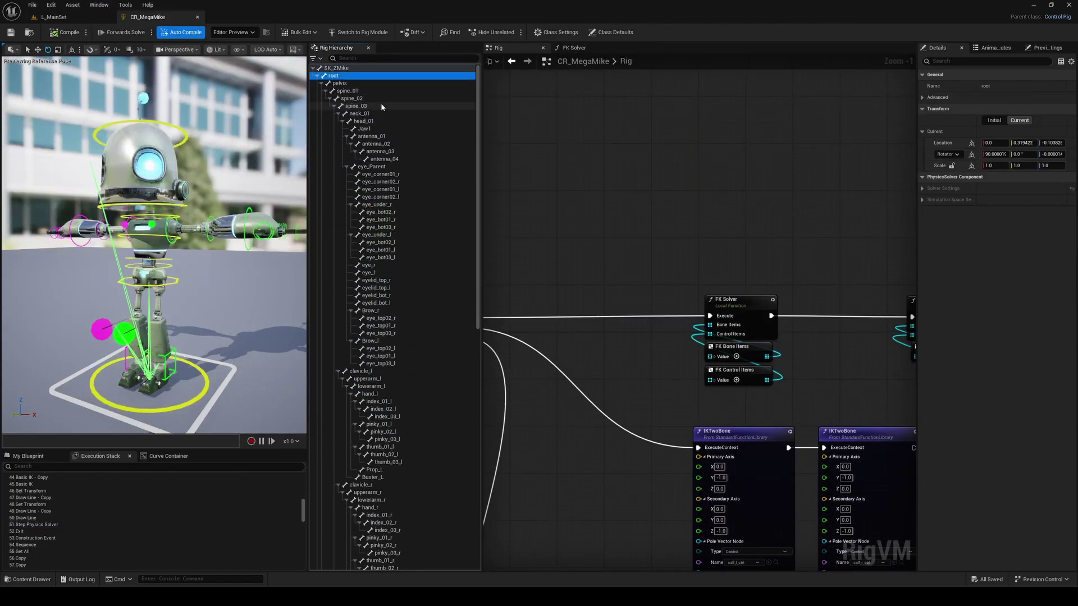
Add Set Transform nodes for the bones root through spine_03 and place them in a row above the FK Solver nodes.
shift+click(381, 107)
drag(382, 106, 615, 112)
click(628, 151)
scroll(776, 219, down, 2)
right_drag(776, 220, 629, 284)
drag(551, 203, 611, 126)
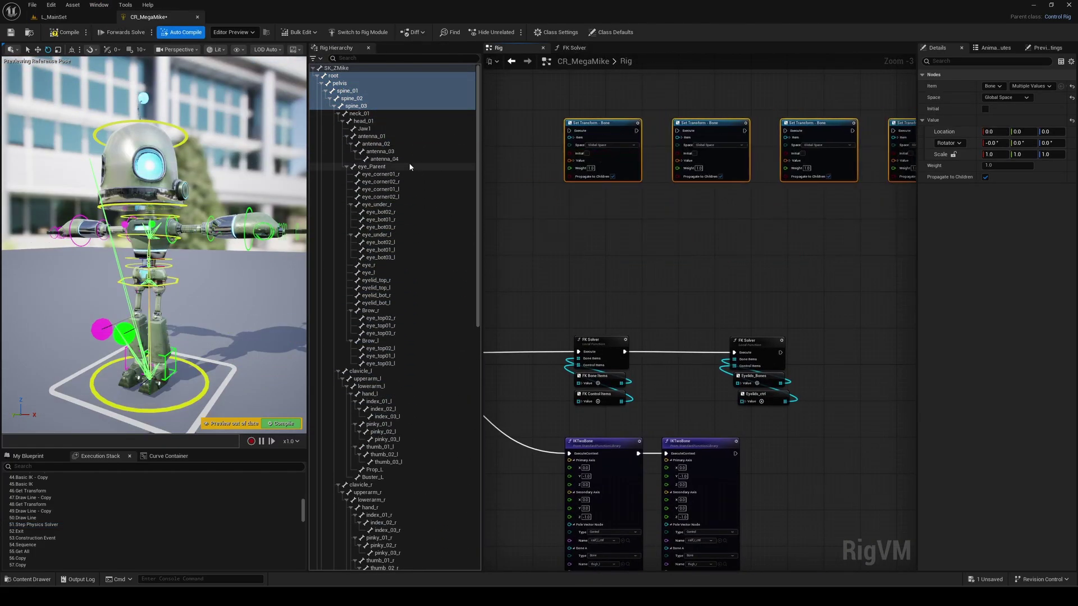
Add Get Transform nodes for the controls root_ctrl through spine_03_ctrl to the rig graph.
scroll(426, 169, down, 10)
click(365, 233)
shift+click(389, 263)
drag(389, 262, 681, 205)
click(589, 248)
Arrange the Get Transform control nodes in a row beneath the matching Set Transform bone nodes.
drag(531, 250, 799, 199)
drag(531, 284, 757, 204)
right_drag(514, 281, 658, 277)
drag(503, 322, 774, 208)
right_drag(739, 243, 878, 265)
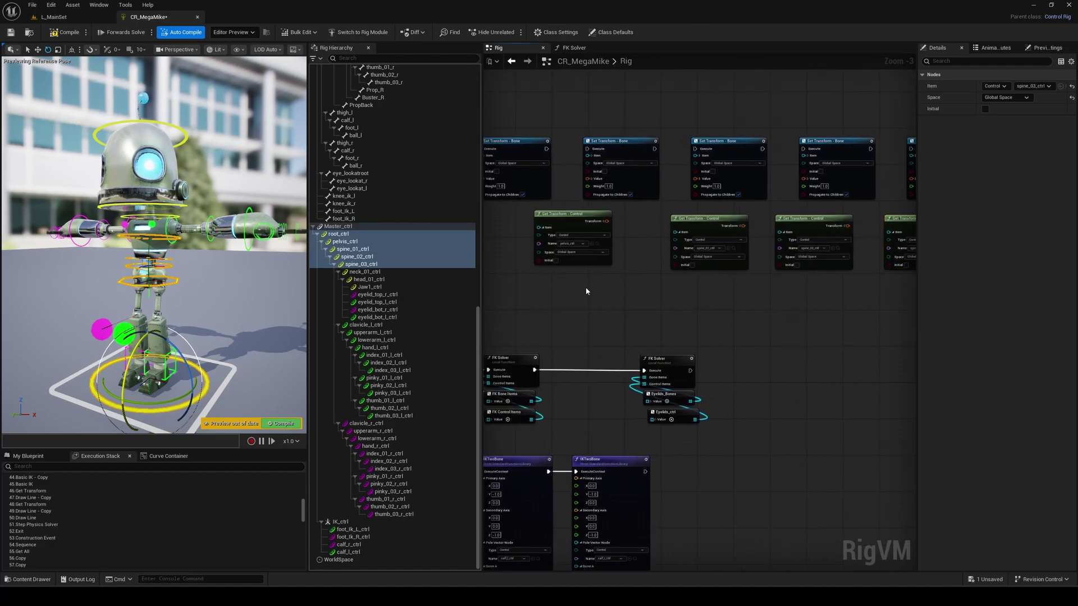
right_drag(587, 291, 683, 299)
Connect each control node's Transform output to the Value input of the matching Set Transform bone node.
mouse_move(567, 216)
mouse_down()
mouse_move(577, 186)
mouse_move(575, 217)
mouse_up()
drag(652, 223, 687, 218)
drag(741, 224, 686, 186)
right_drag(815, 324, 626, 335)
scroll(637, 253, up, 2)
drag(656, 244, 598, 184)
drag(613, 244, 641, 238)
right_drag(755, 226, 616, 237)
drag(620, 244, 649, 238)
Highlight all occurrences of the root bone's Set Transform node in the rig graph.
scroll(682, 254, down, 3)
click(545, 219)
right_click(547, 225)
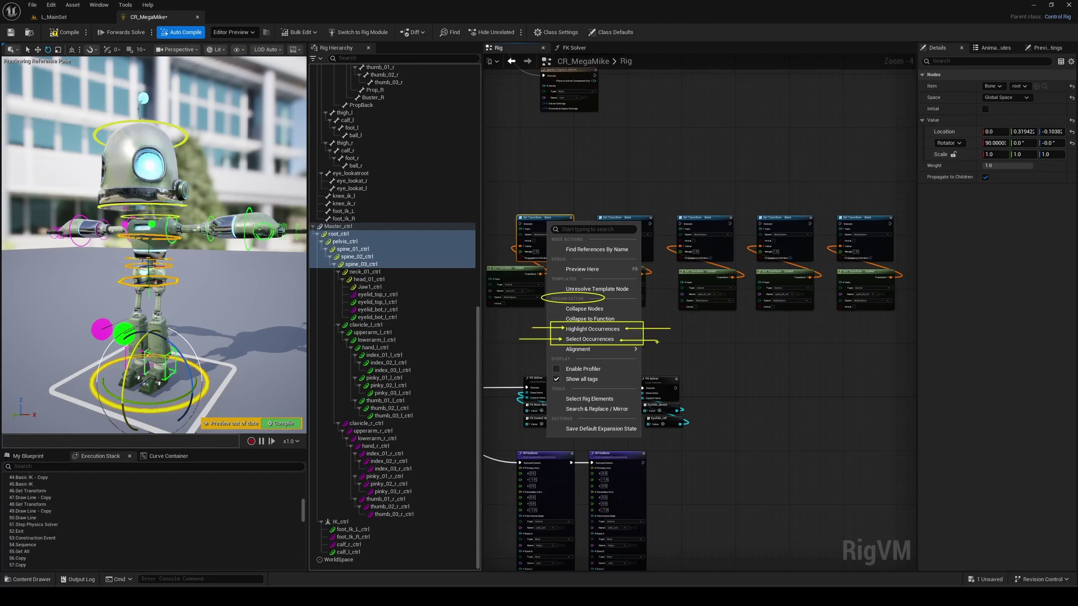
click(591, 329)
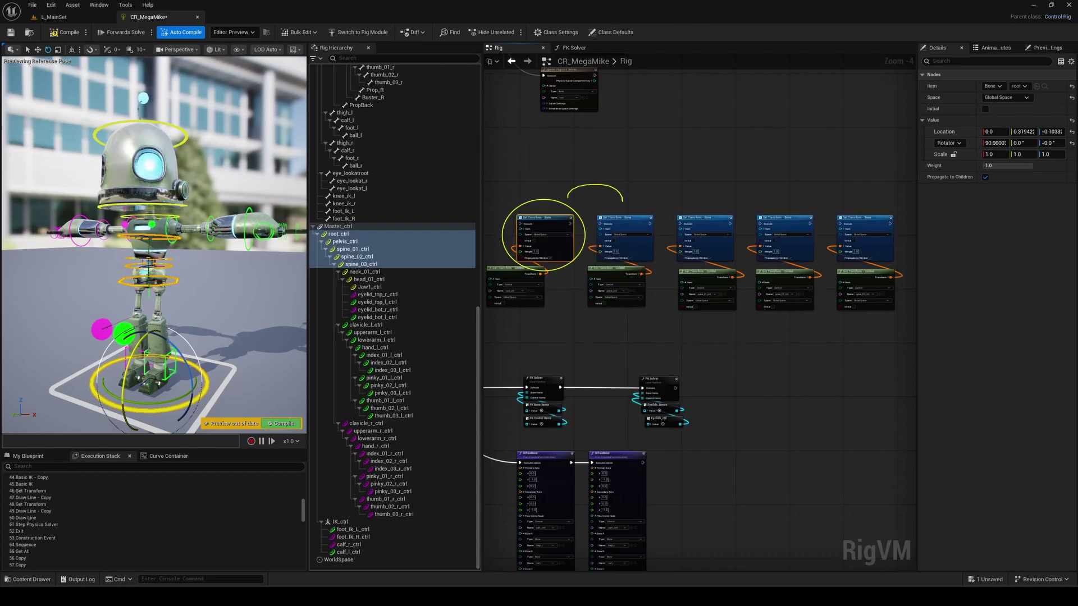
drag(553, 195, 697, 196)
drag(538, 195, 768, 200)
mouse_move(521, 194)
mouse_down()
mouse_move(615, 120)
mouse_move(827, 201)
mouse_up()
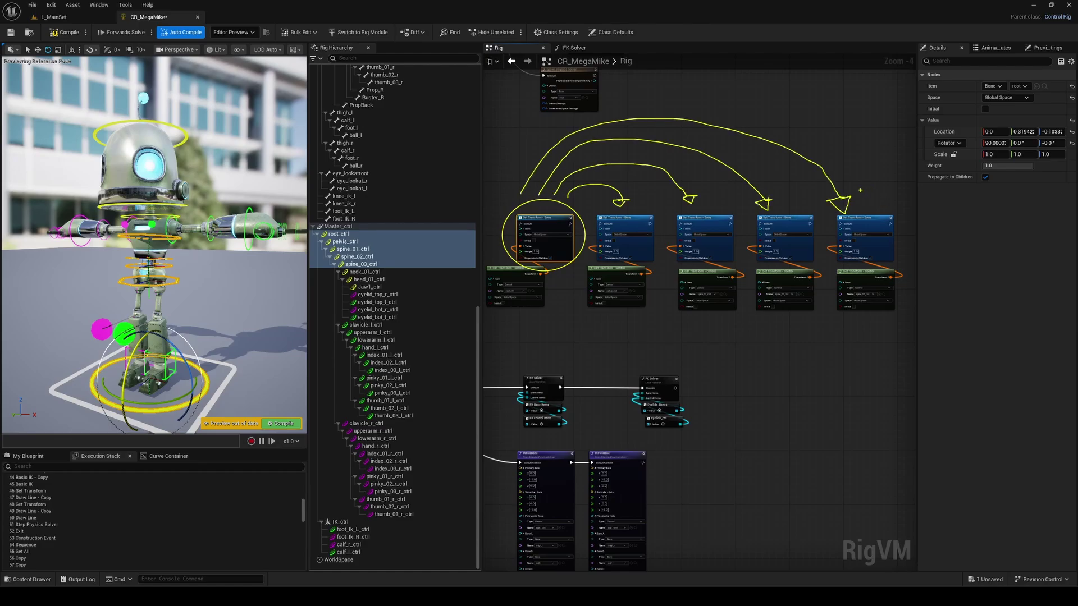
Highlight all occurrences of the root's Set Transform and Get Transform nodes together.
right_click(550, 221)
click(590, 328)
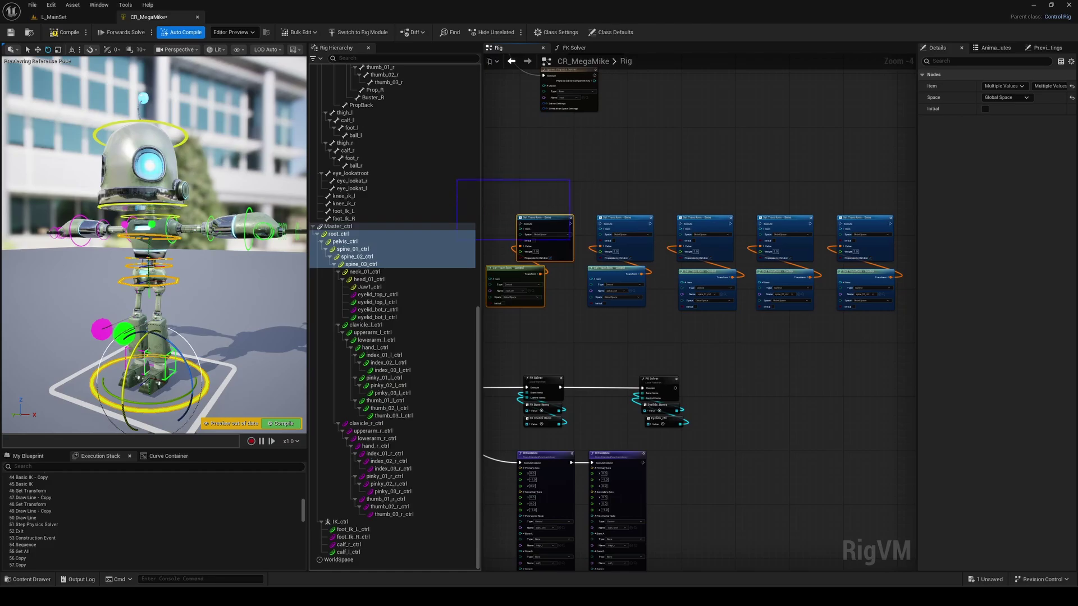
drag(619, 256, 962, 325)
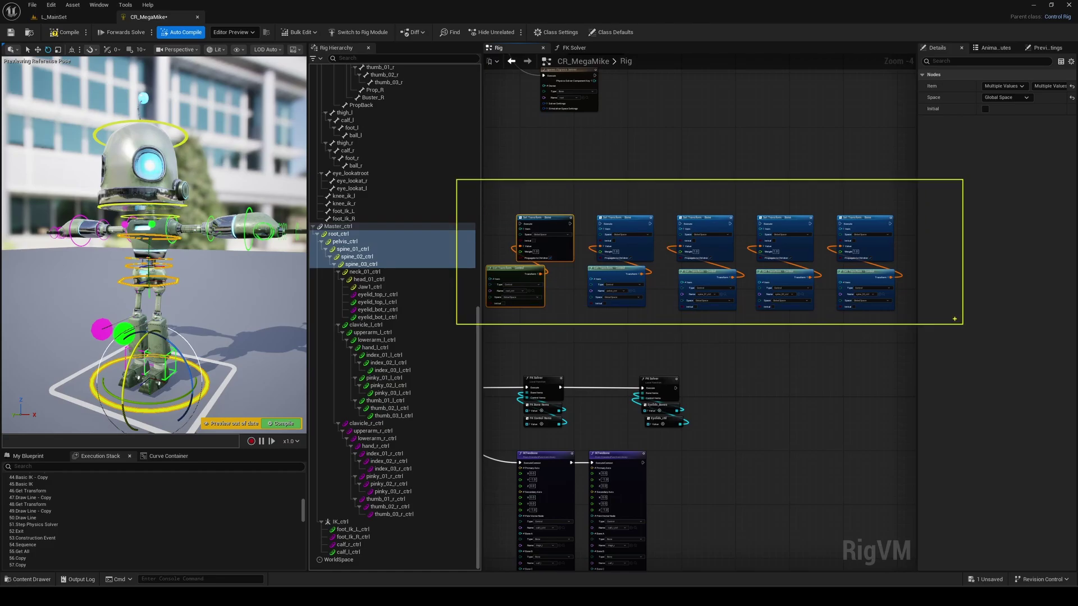
key(Escape)
Collapse the five Set Transform bone nodes into a function and move the function node to the right of the Get Transform nodes.
drag(503, 197, 862, 240)
right_click(696, 219)
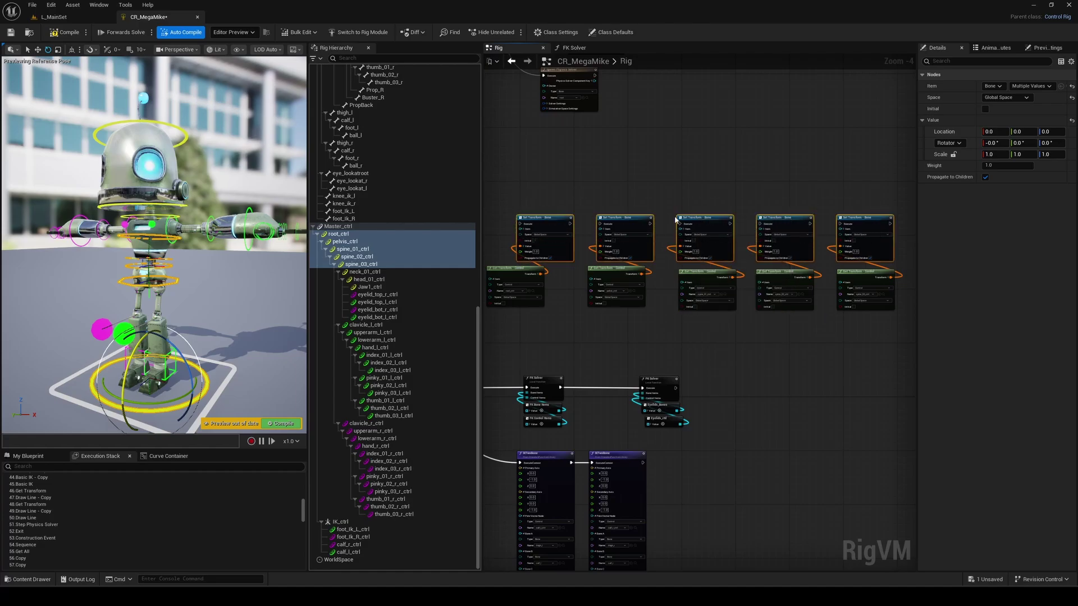
right_click(699, 220)
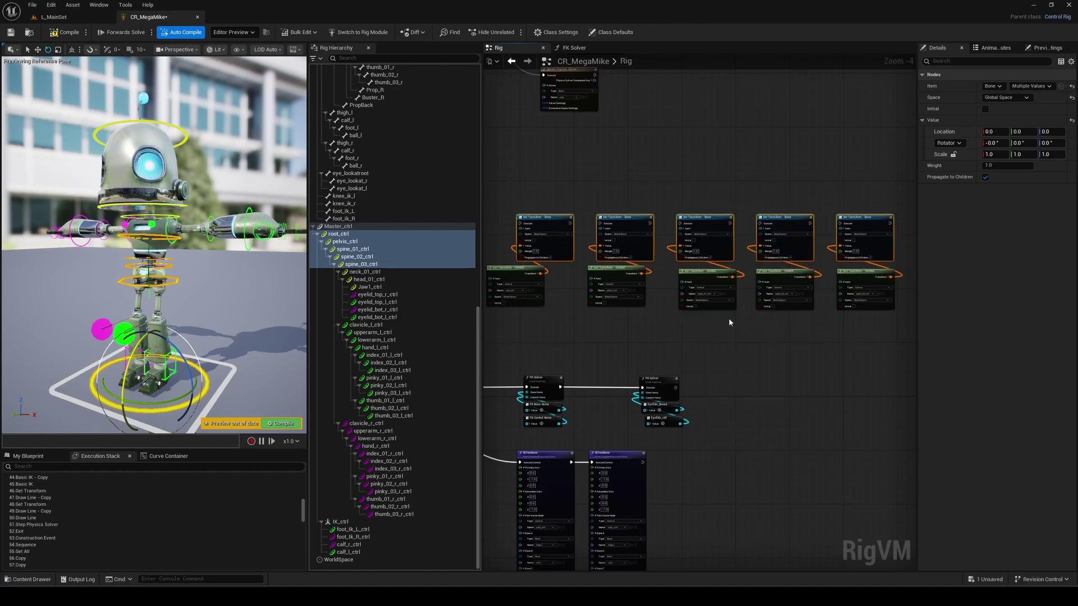
click(740, 318)
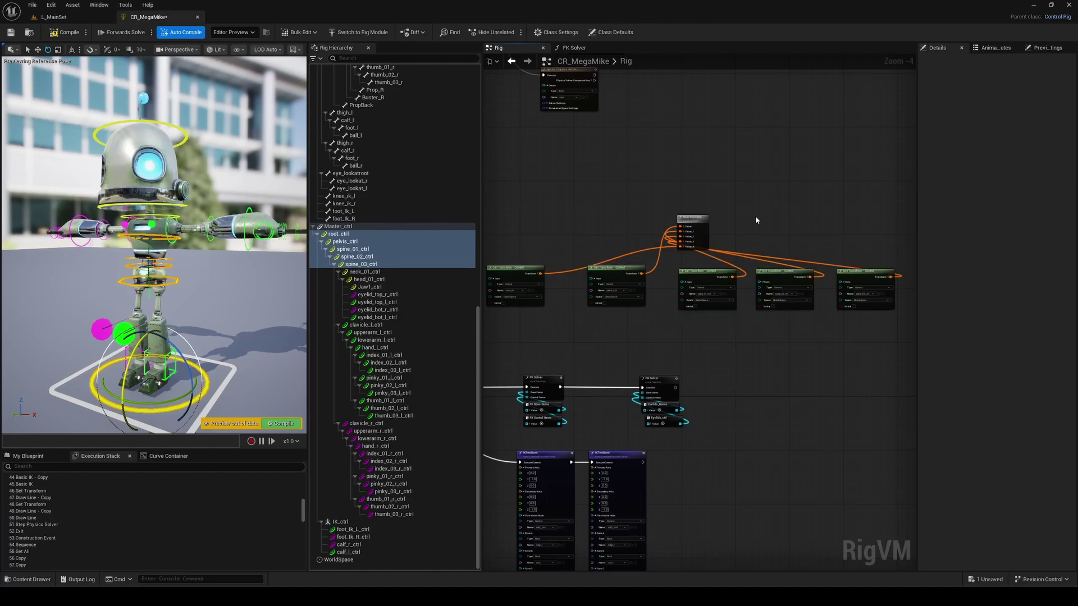
right_drag(755, 216, 622, 213)
drag(560, 218, 848, 223)
right_drag(810, 218, 607, 223)
scroll(606, 223, up, 4)
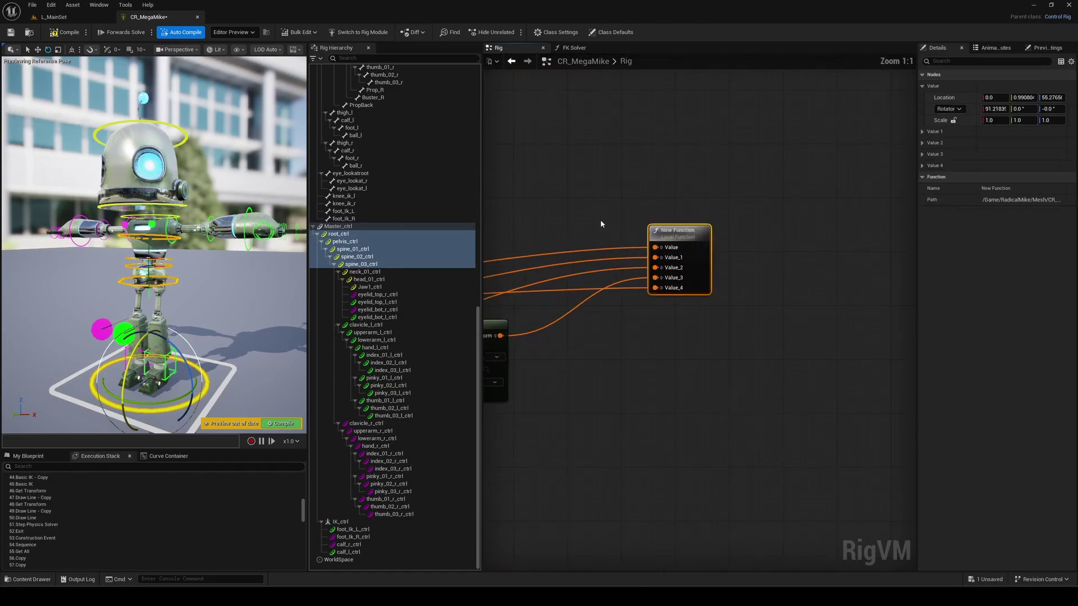
key(ctrl+2)
ctrl+drag(612, 200, 770, 330)
drag(624, 220, 726, 245)
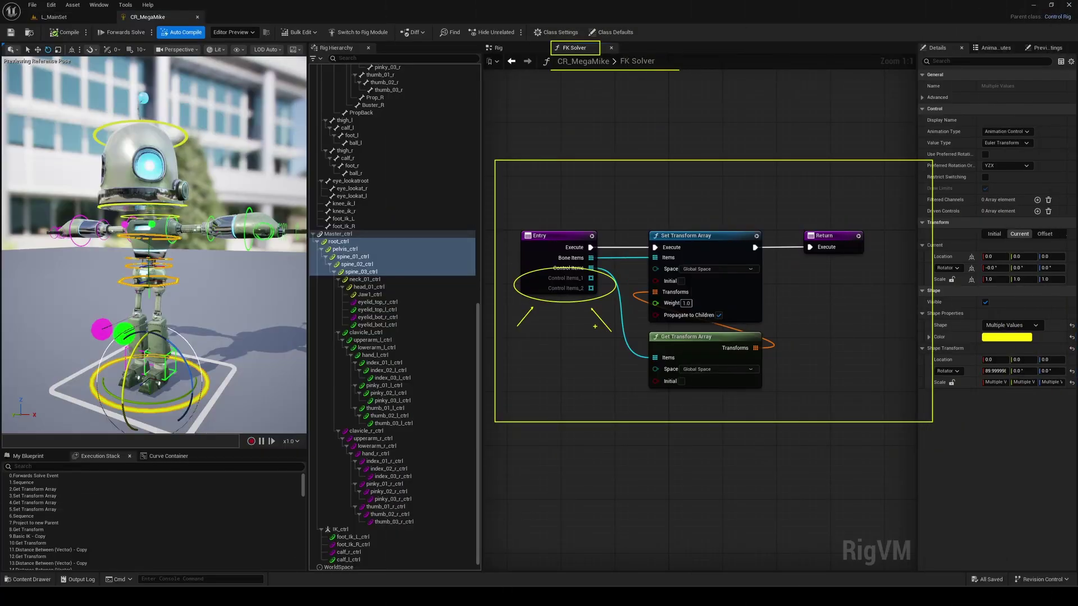
key(Escape)
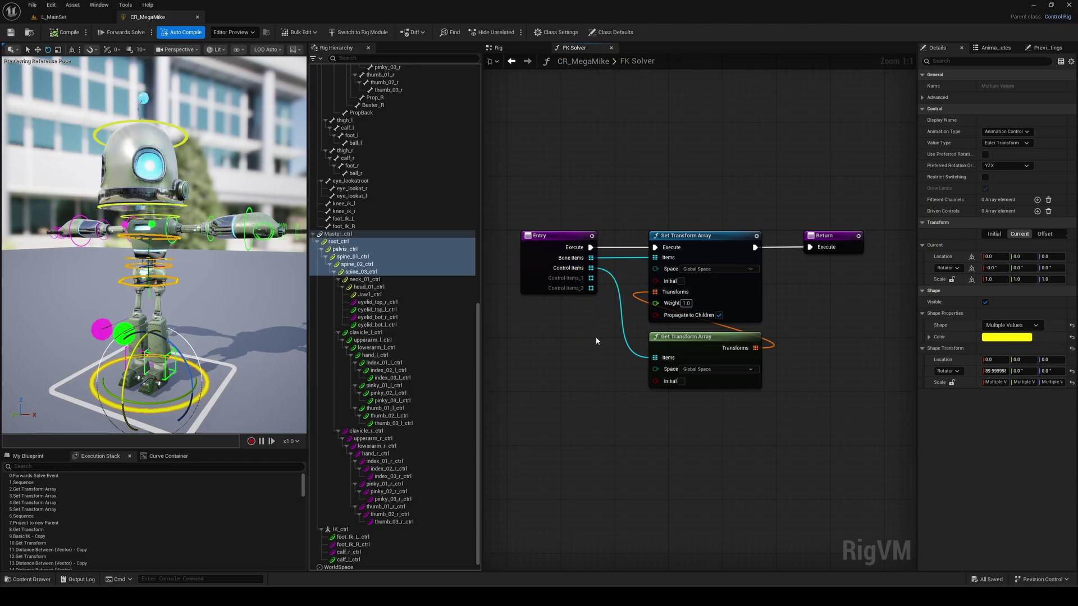
Remove the unused Control Items_2 and Control Items_1 pins from the Entry node of the FK Solver function.
right_click(569, 289)
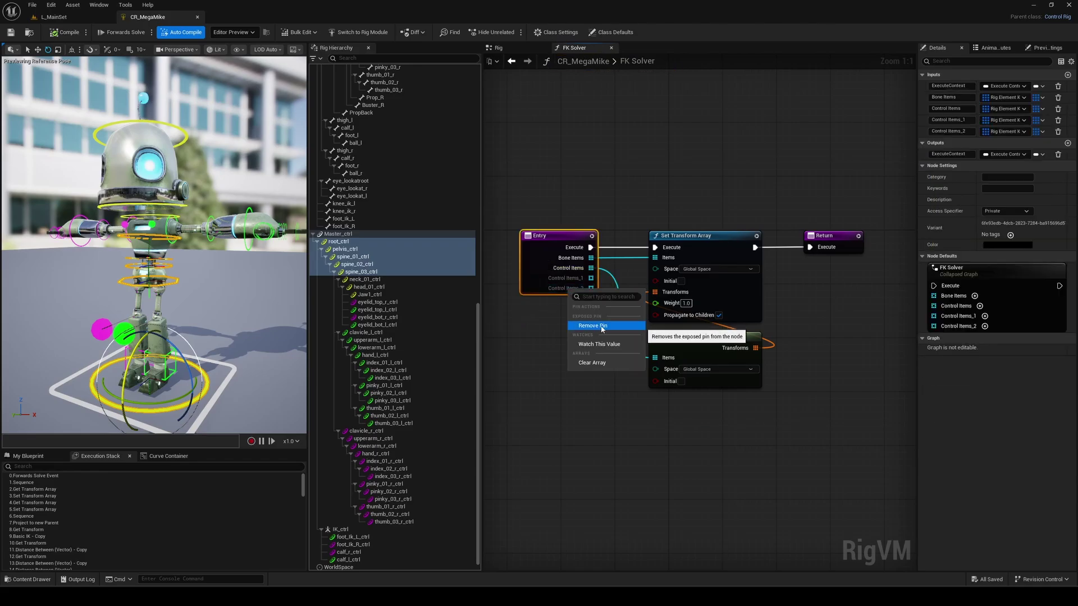
click(601, 325)
right_click(567, 279)
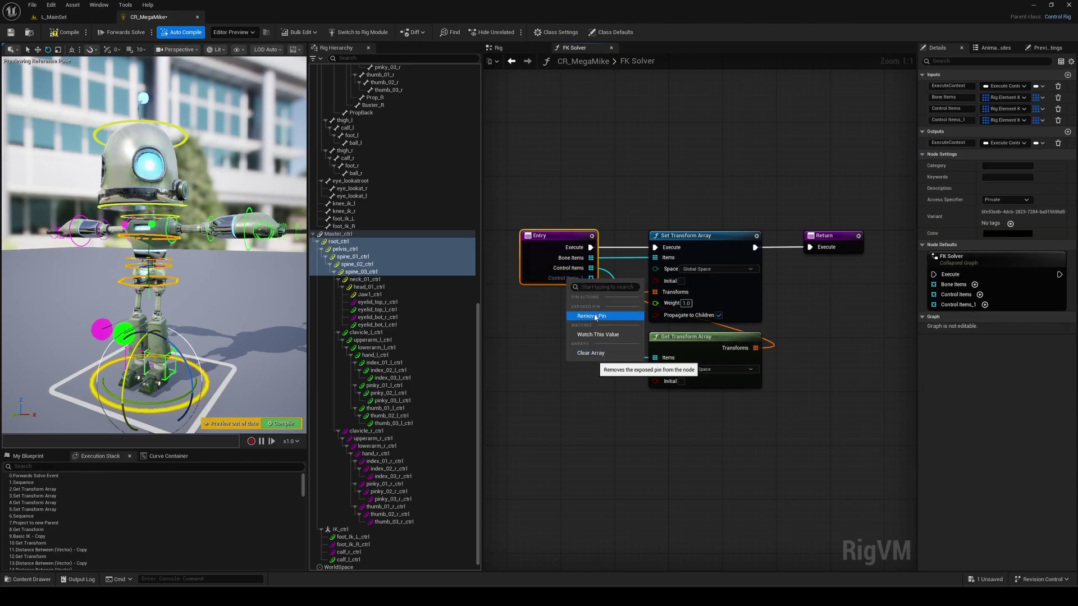
click(596, 316)
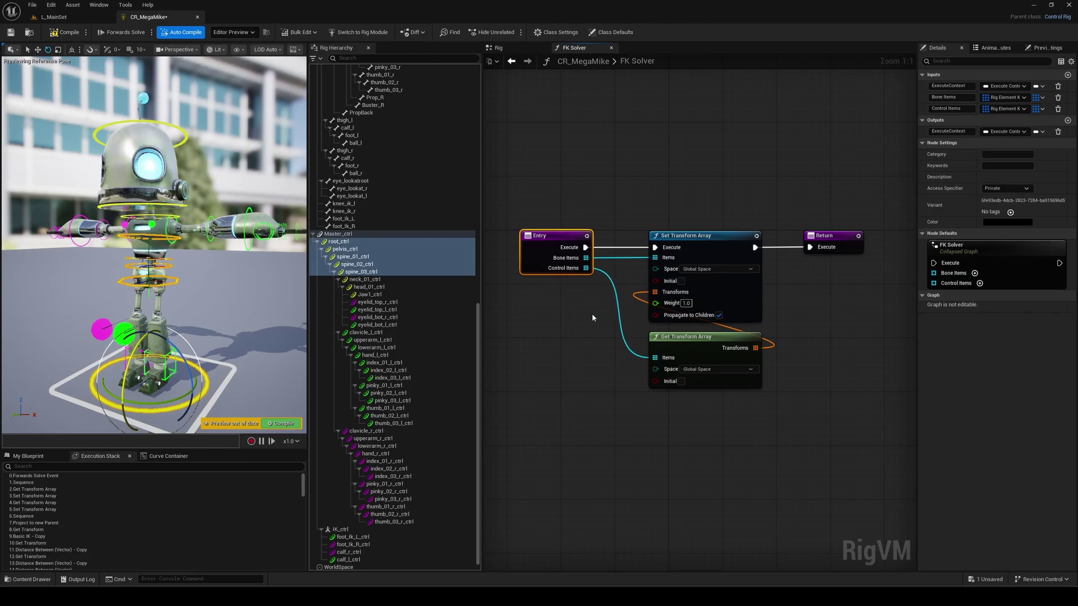
click(592, 316)
scroll(535, 288, up, 5)
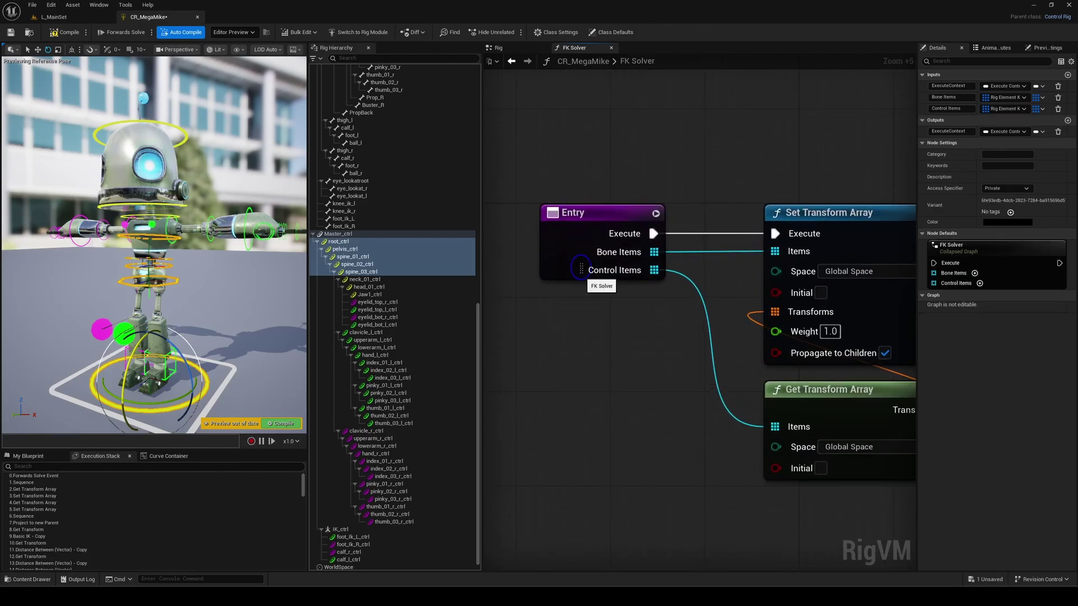
Try to expose the Get Transform Array node's Initial pin on the FK Solver function's Entry node.
mouse_move(581, 268)
mouse_down()
mouse_move(580, 243)
mouse_move(584, 272)
mouse_up()
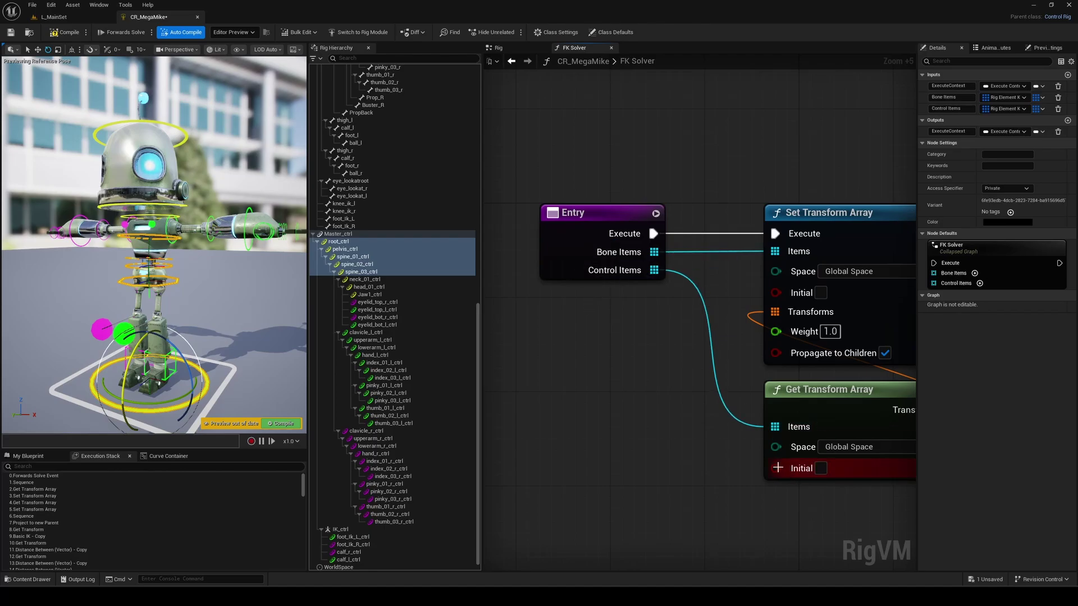
drag(777, 468, 566, 266)
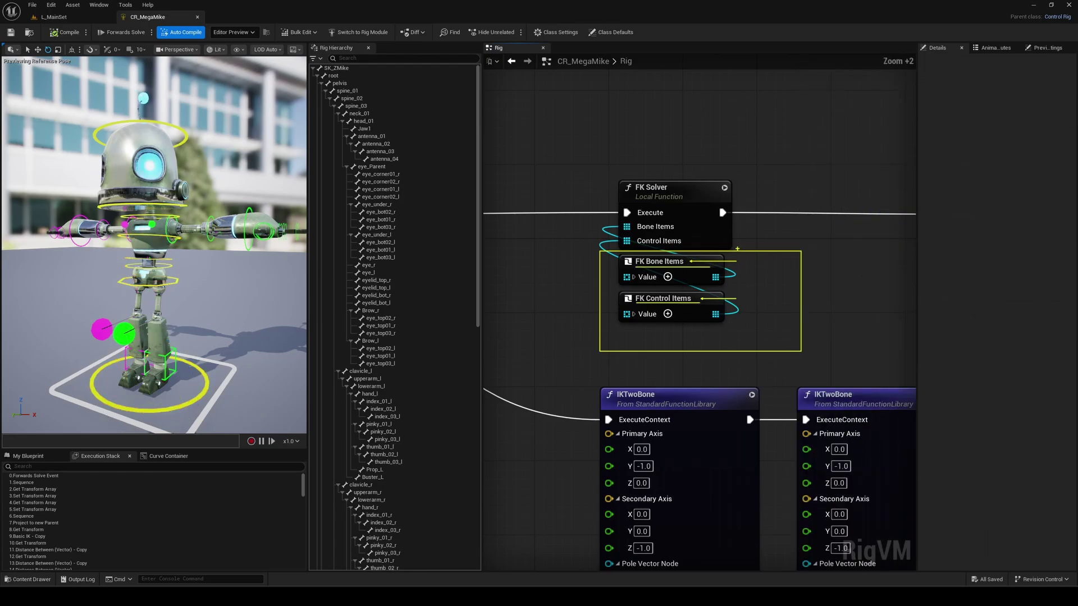
Create an item array node from the bones spine_01, spine_02 and spine_03 in the empty graph space above the FK Solver node.
key(Escape)
scroll(720, 219, down, 3)
scroll(691, 140, up, 1)
right_drag(691, 140, 632, 233)
click(362, 93)
shift+click(356, 106)
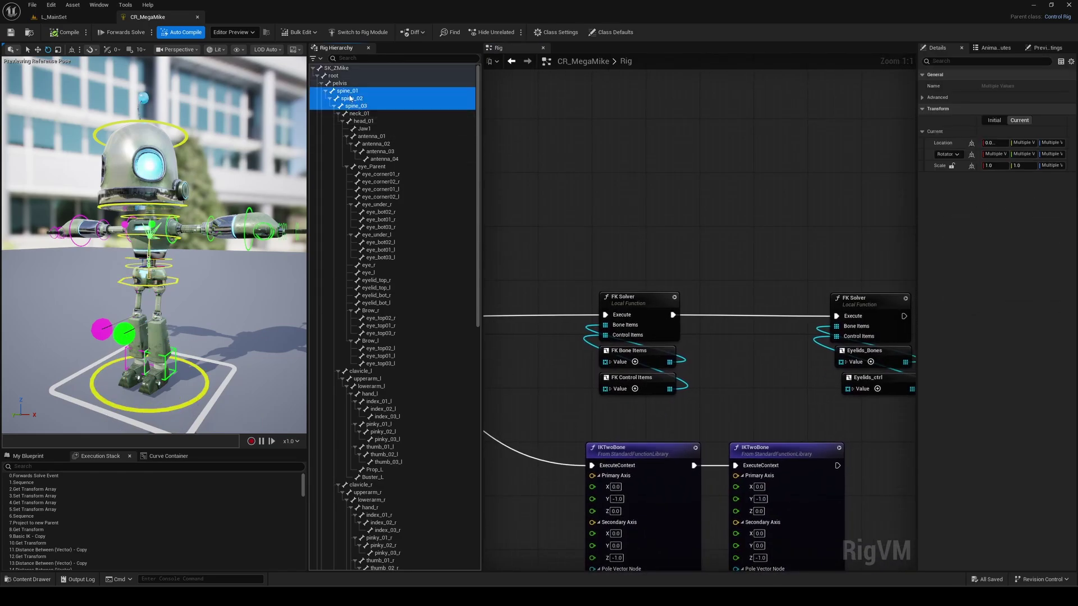
drag(353, 104, 604, 164)
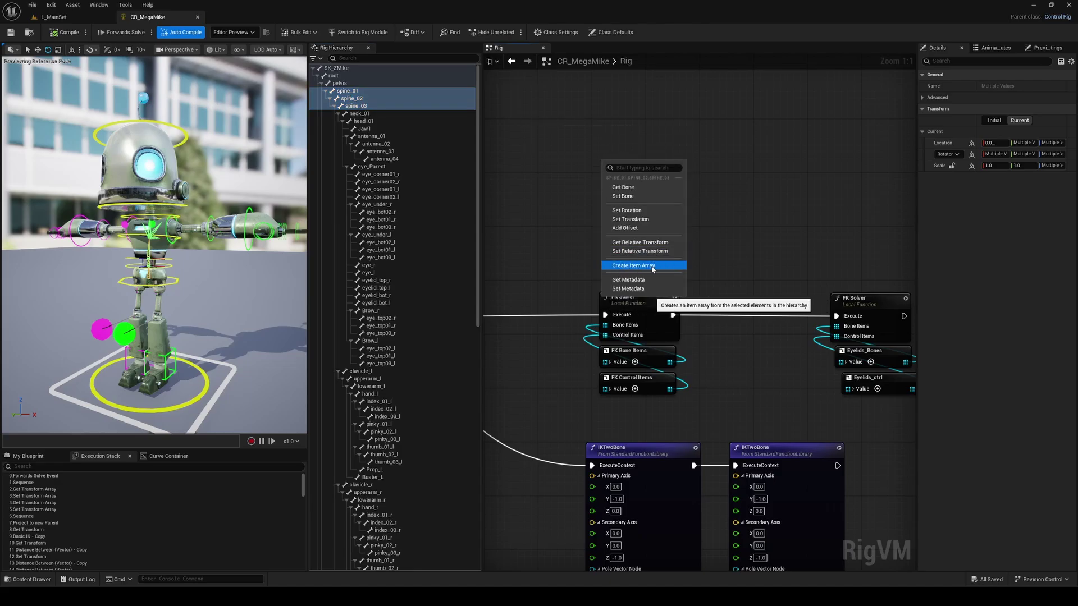
click(652, 268)
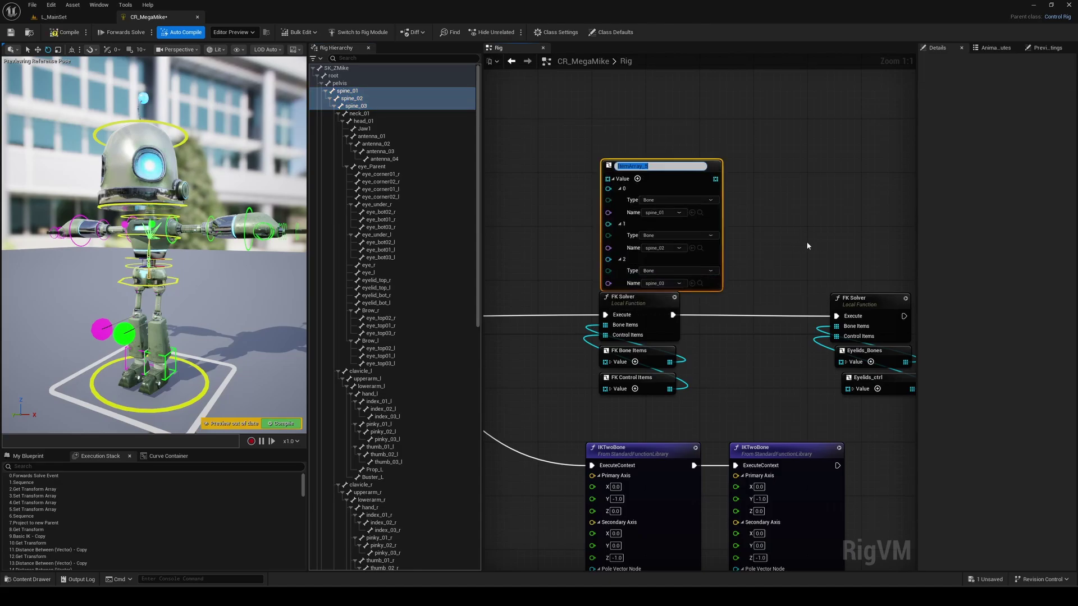
Name the item array node Spine_bones and collapse its Value entries.
text(Spine_bones)
key(Return)
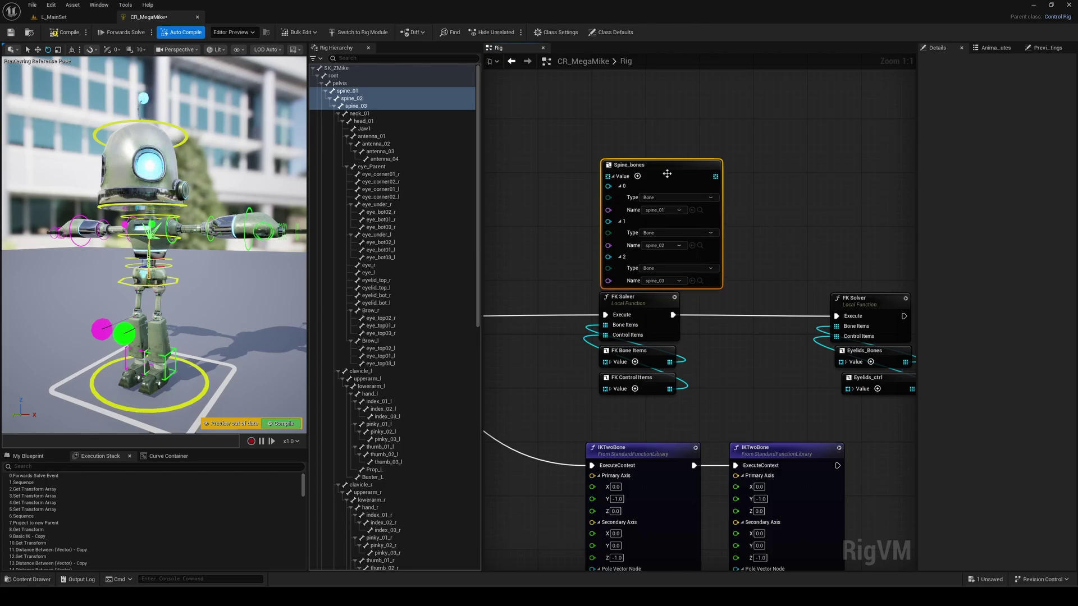
click(613, 176)
scroll(611, 148, up, 3)
right_drag(692, 141, 647, 184)
click(547, 234)
key(ctrl+2)
ctrl+drag(518, 196, 732, 261)
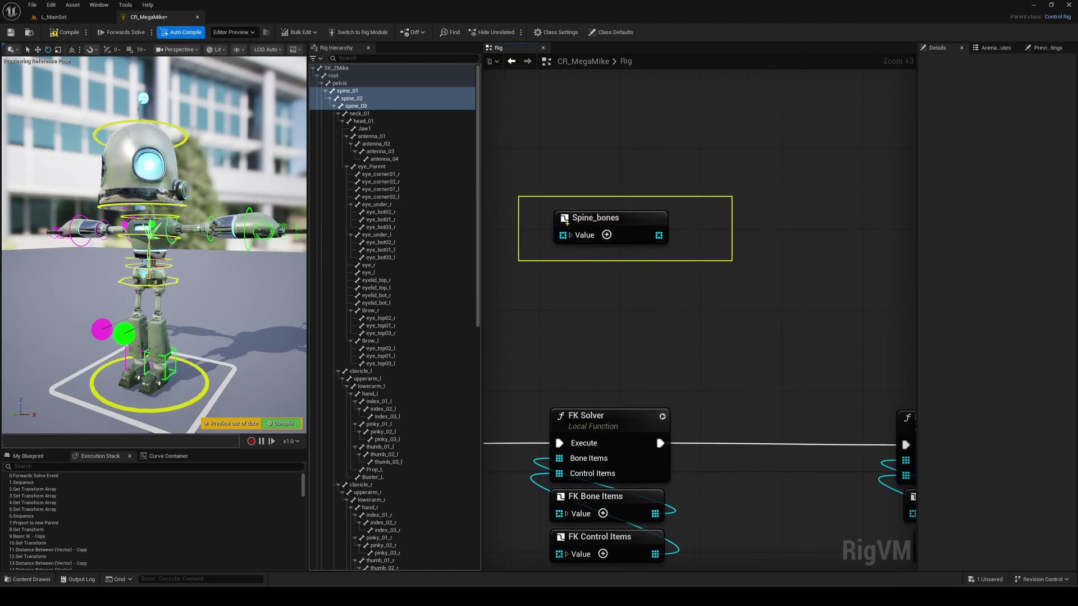
drag(566, 224, 628, 224)
drag(755, 189, 777, 210)
mouse_move(749, 217)
mouse_down()
mouse_move(801, 235)
mouse_move(819, 180)
mouse_up()
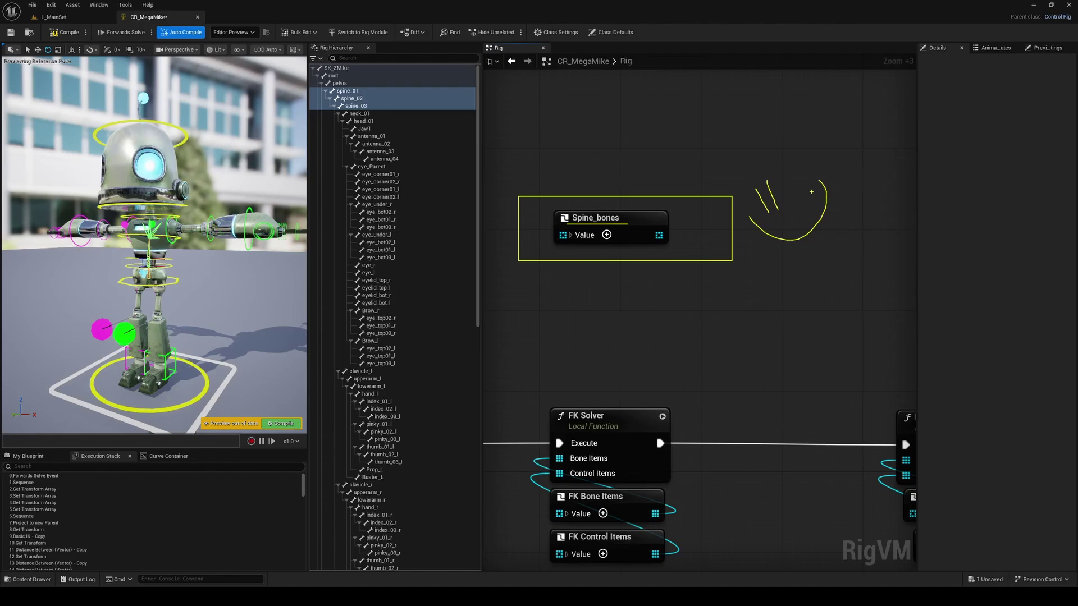
key(Escape)
Bring the bones neck_01, head_01 and Jaw1 into the graph to view the node creation options for them.
click(366, 114)
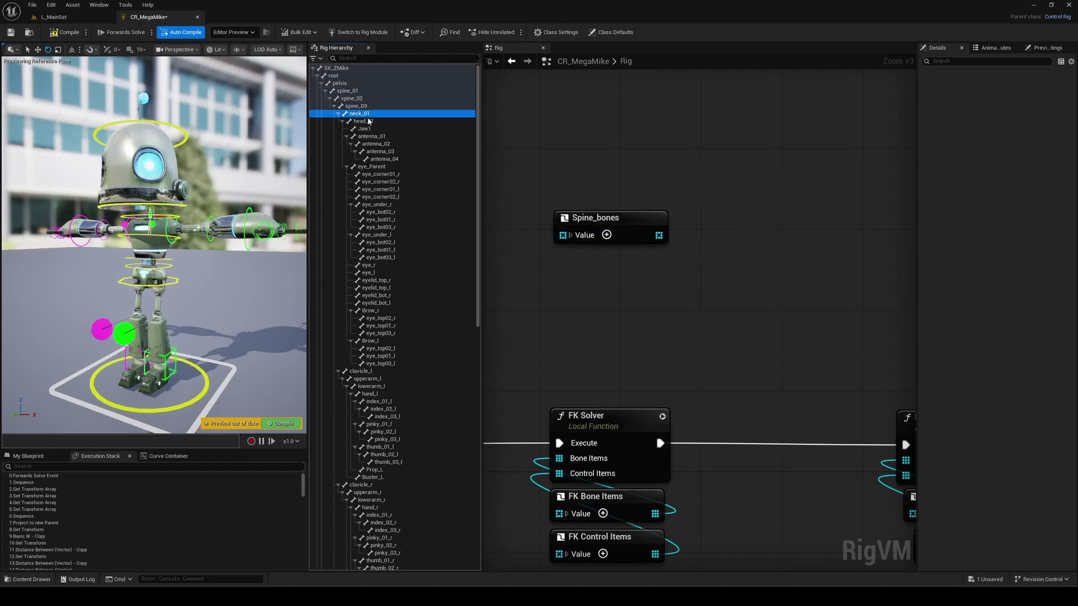
shift+click(379, 129)
drag(358, 119, 726, 154)
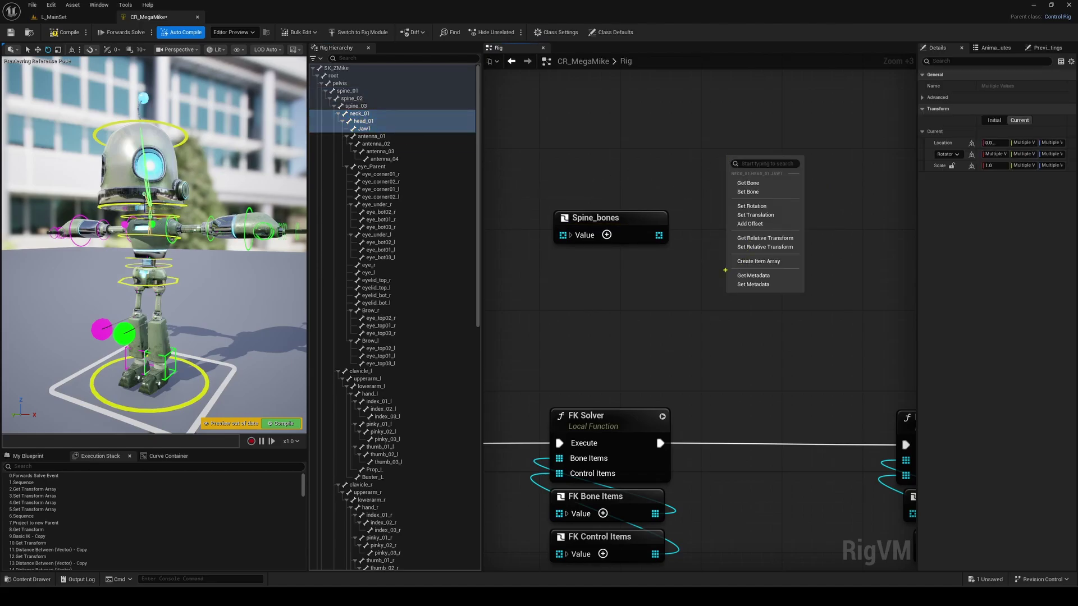
mouse_move(794, 290)
ctrl+mouse_down()
mouse_move(806, 293)
mouse_move(801, 275)
mouse_move(798, 287)
ctrl+mouse_up()
drag(731, 284, 690, 275)
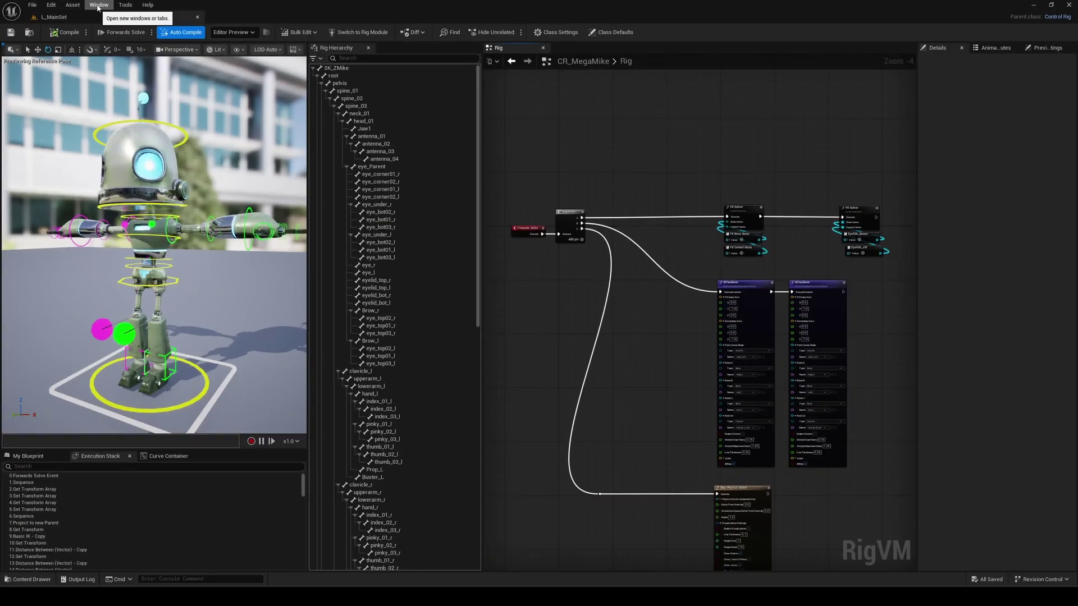
Open the Dependency Viewer, reposition its window higher over the graph and make it taller.
click(99, 5)
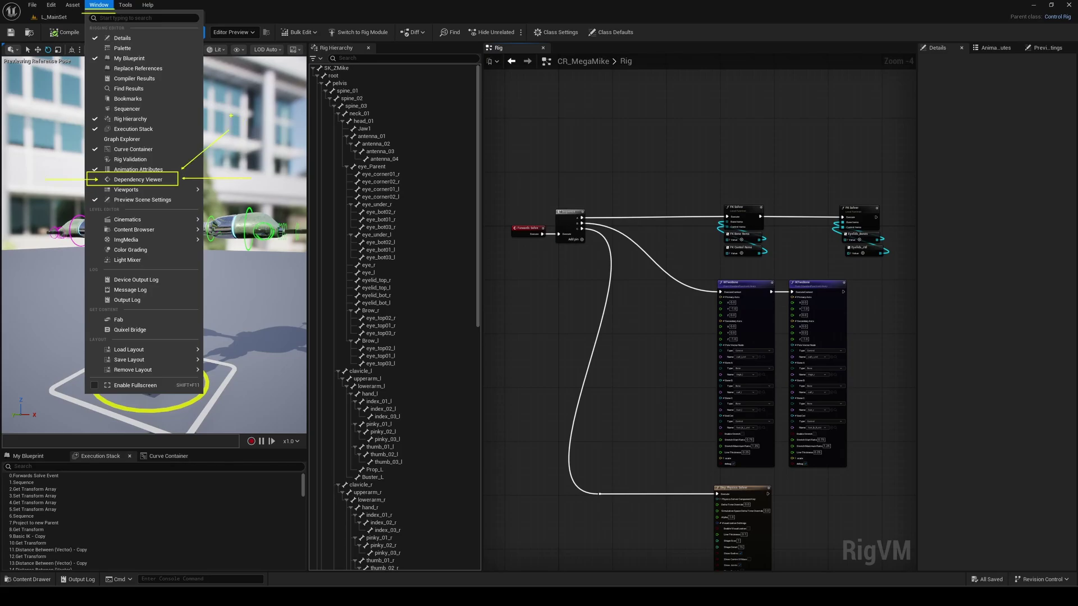
click(138, 179)
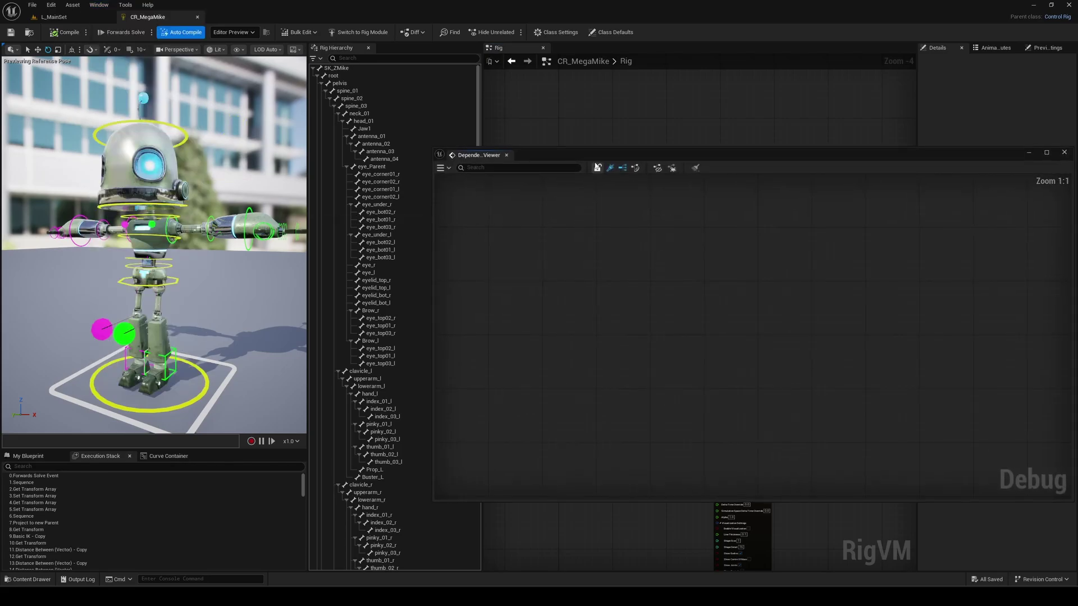
drag(598, 152, 584, 120)
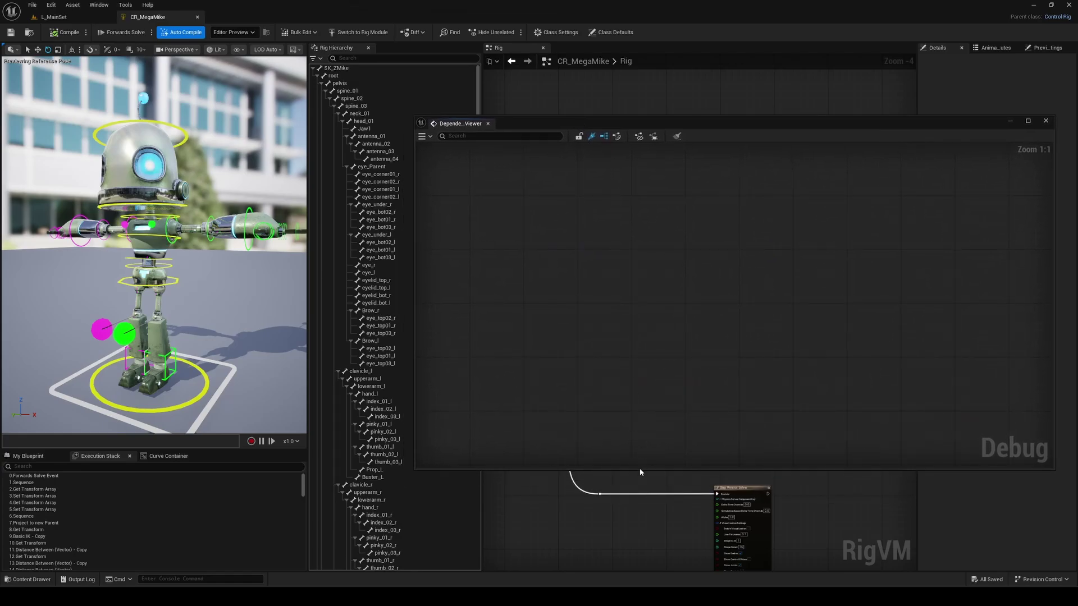
drag(574, 470, 573, 556)
Examine the dependencies from spine_03, expanding spine_02, clavicle_l, upperarm_l, lowerarm_l, hand_l and Buster_L in the Dependency Viewer.
click(356, 106)
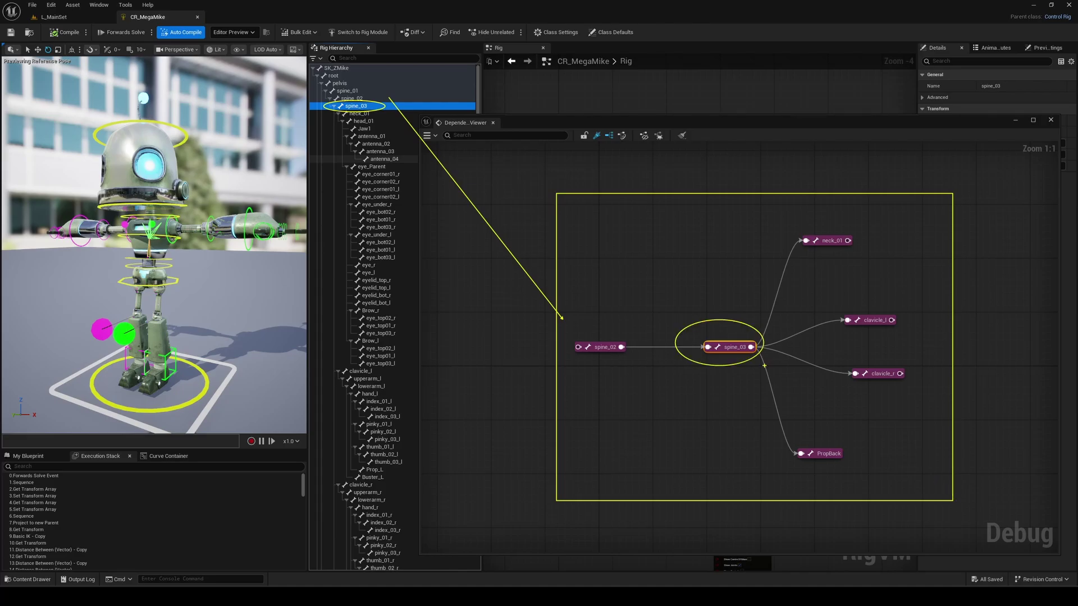
click(607, 351)
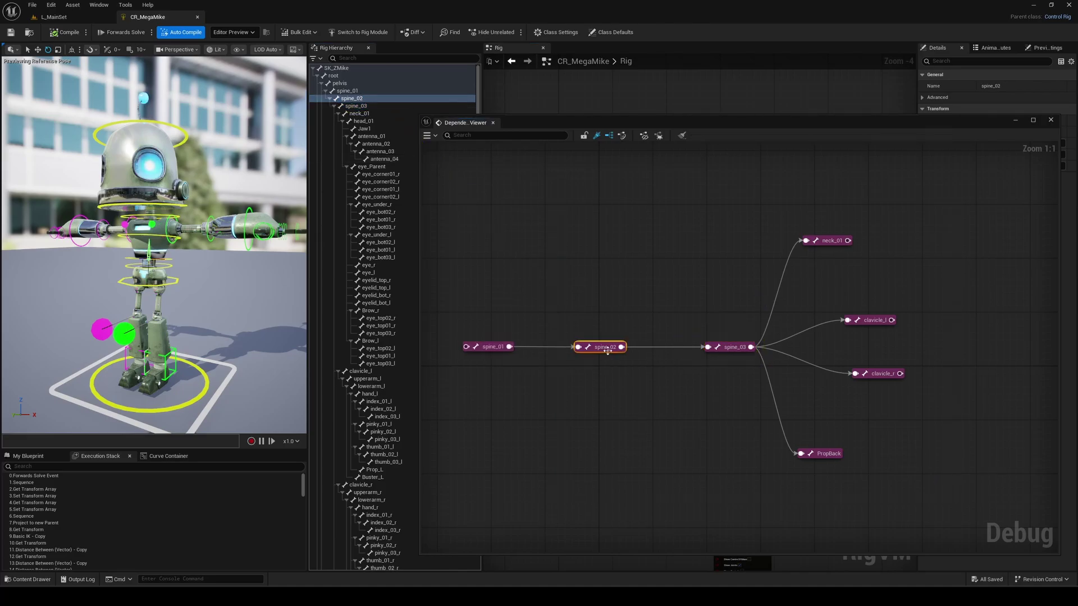
click(862, 323)
click(809, 303)
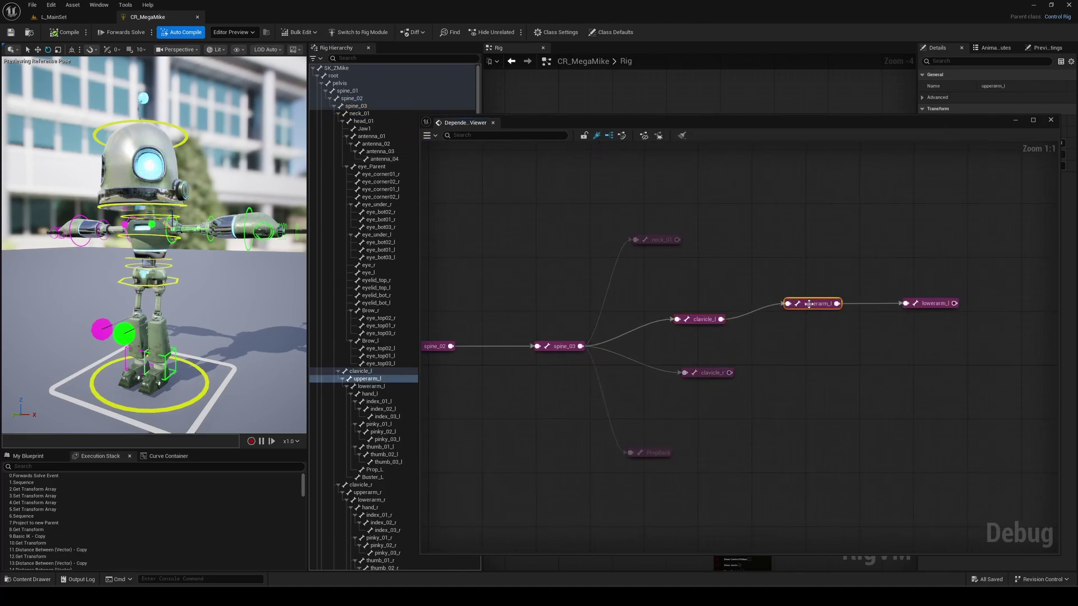
click(932, 303)
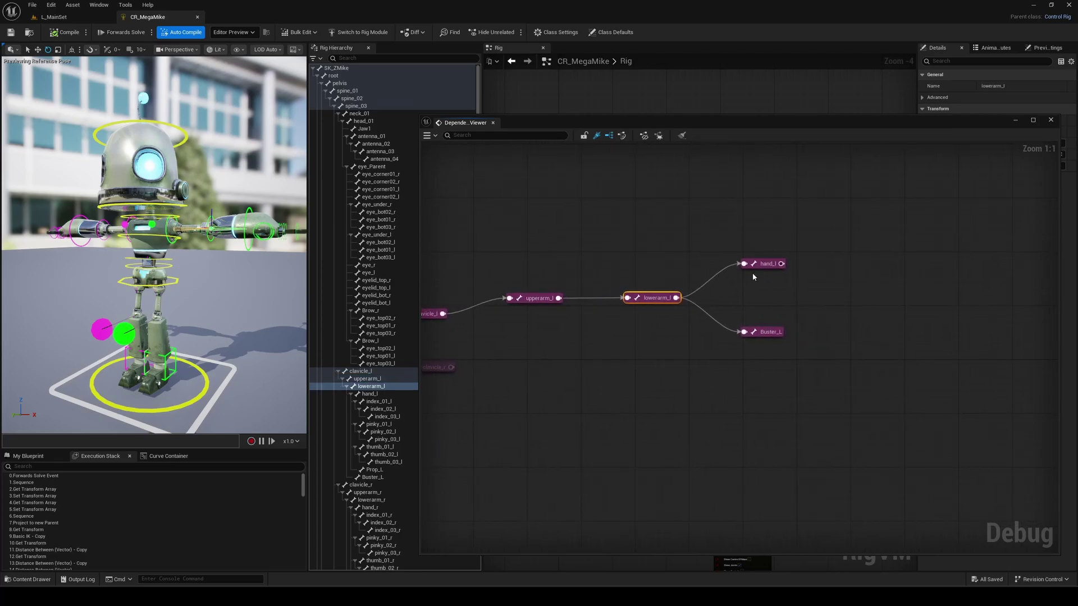
click(768, 264)
click(759, 328)
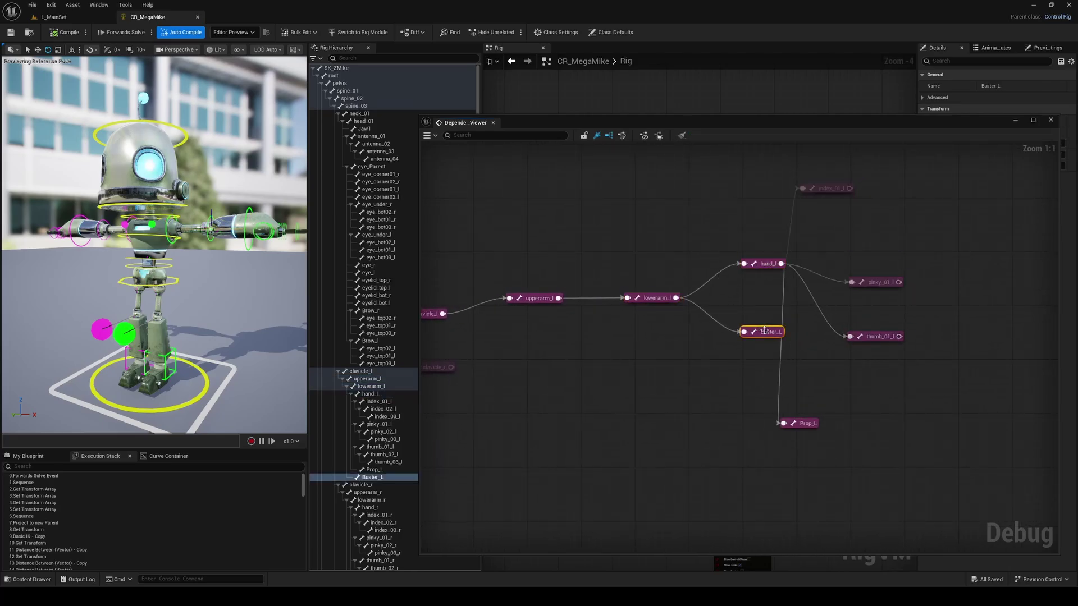
click(913, 476)
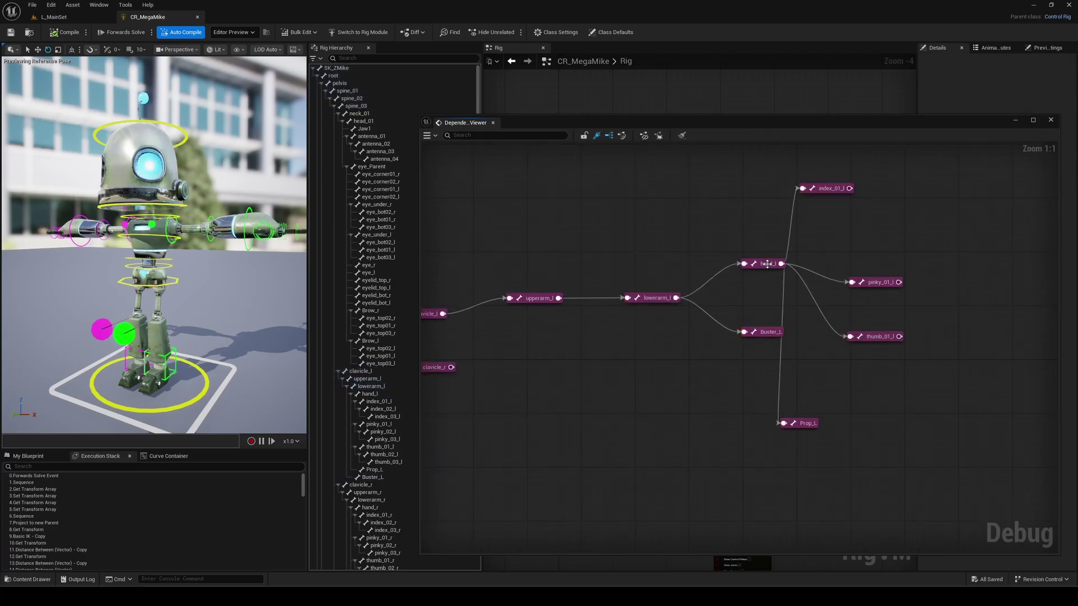
Turn on VM nodes in the Dependency Viewer, clear the view and load the Jaw1 bone's dependencies.
drag(612, 120, 706, 250)
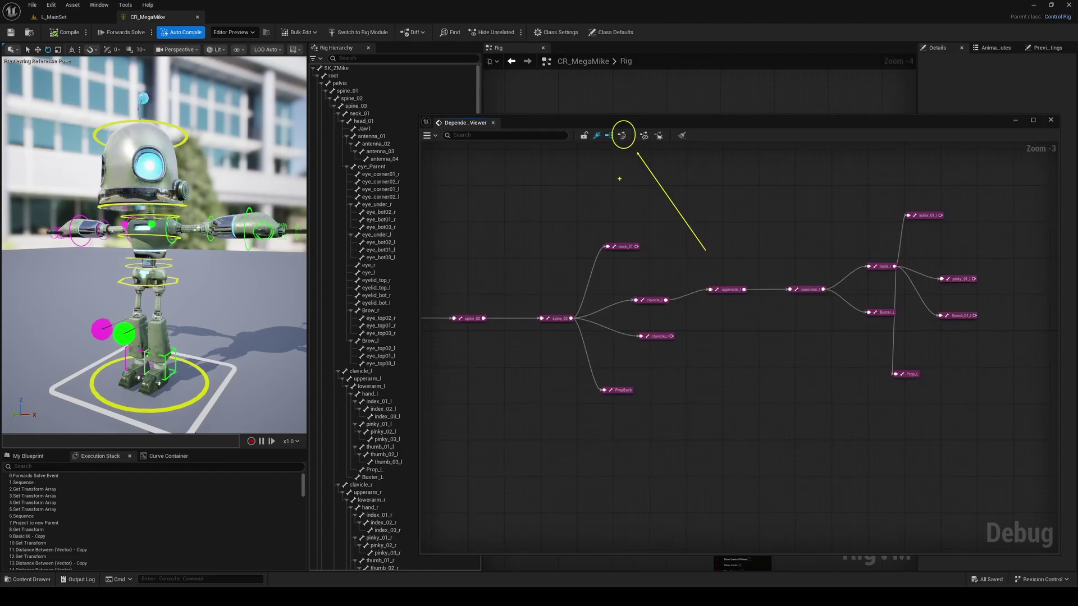
ctrl+shift+drag(614, 155, 568, 240)
click(684, 134)
click(376, 130)
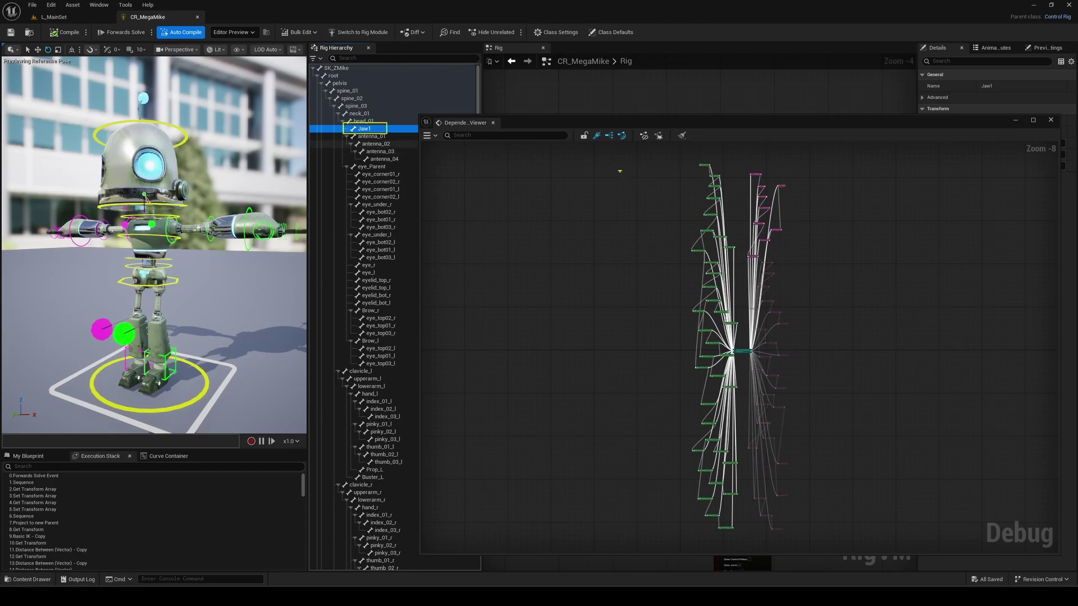
ctrl+drag(891, 523, 901, 542)
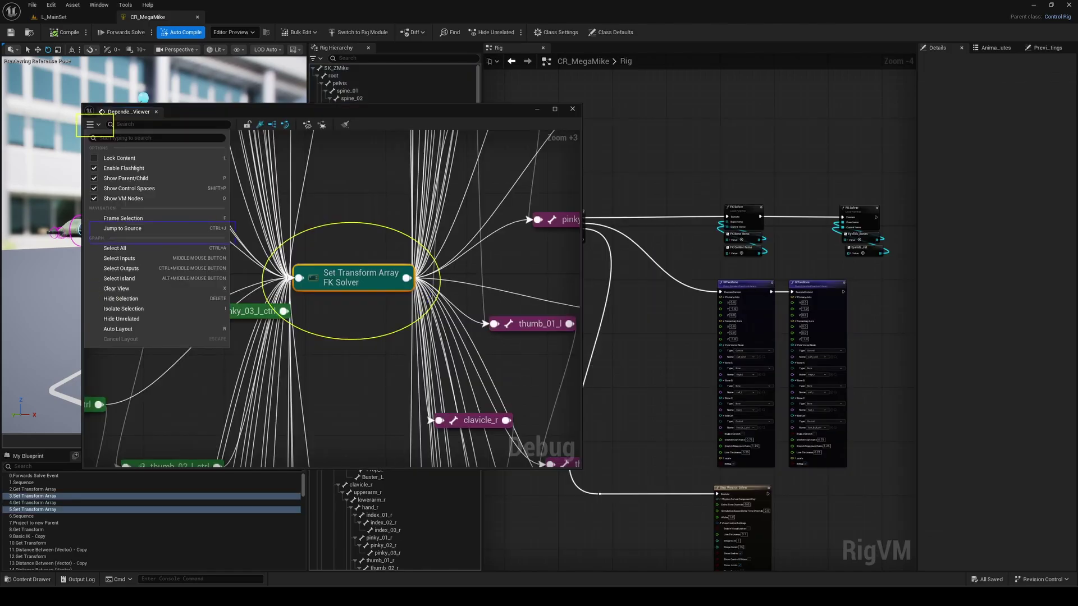
Jump from the Set Transform Array node in the Dependency Viewer to its source graph and move the viewer window aside.
ctrl+drag(237, 243, 232, 231)
ctrl+shift+drag(147, 227, 186, 229)
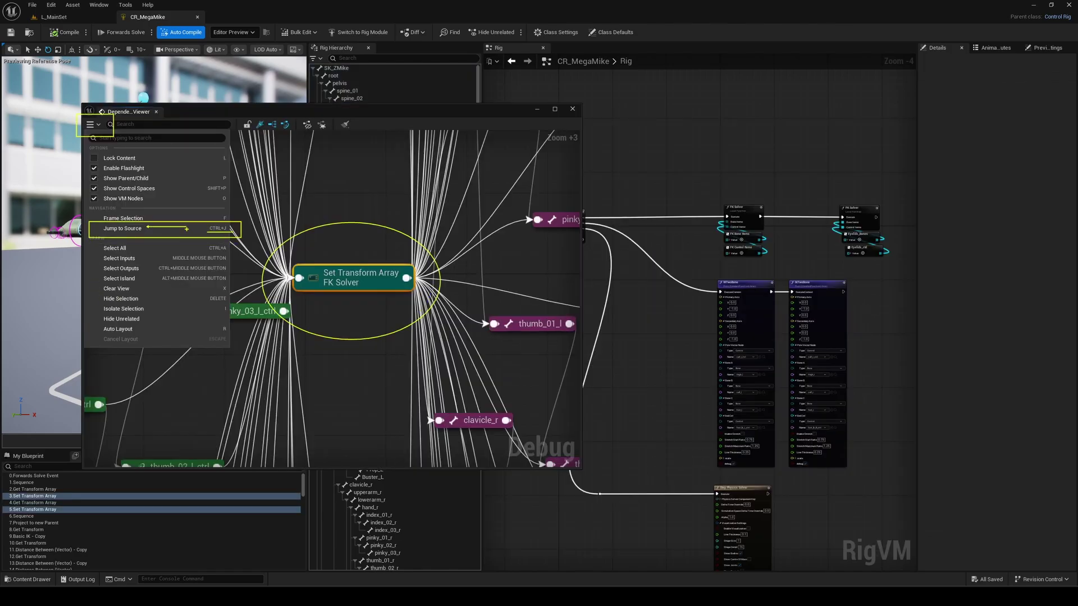
click(121, 228)
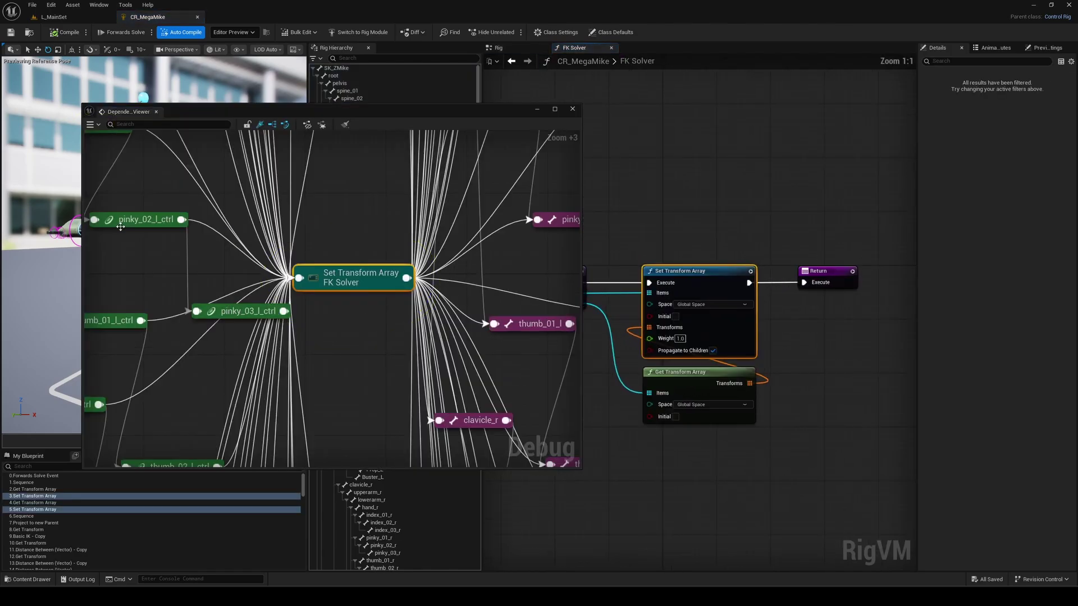
drag(465, 110, 401, 99)
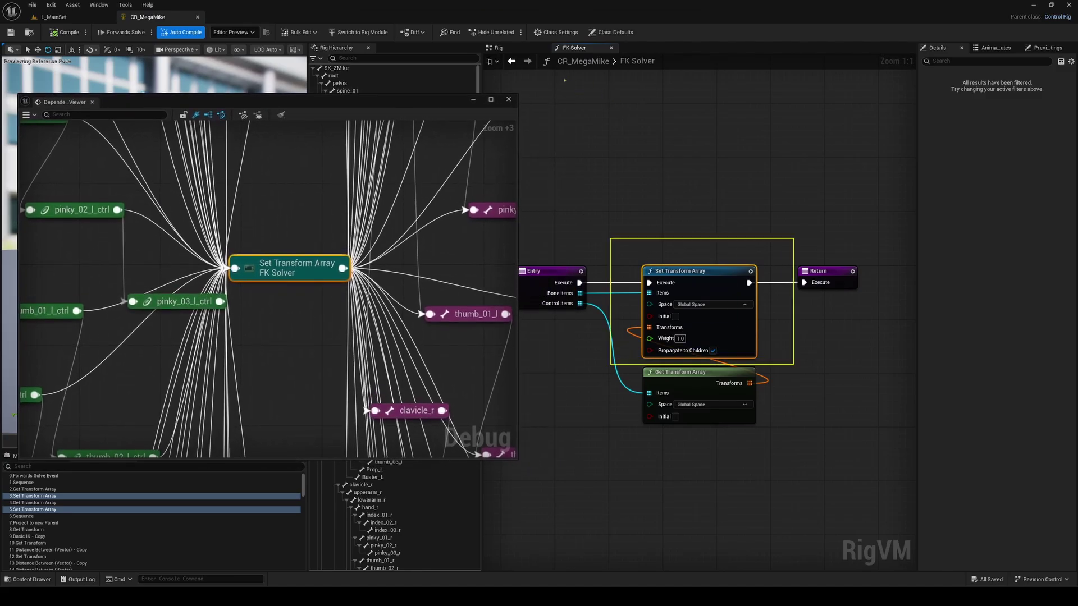
shift+drag(556, 76, 678, 76)
shift+drag(584, 88, 716, 88)
shift+drag(620, 95, 714, 95)
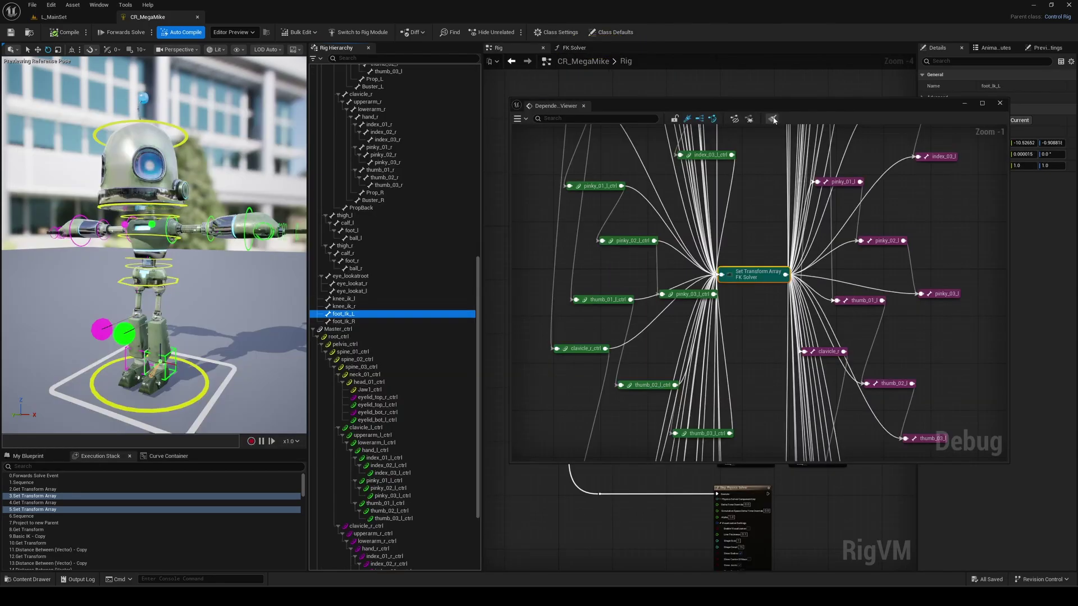
Clear the Dependency Viewer and load the dependencies of the calf_l bone from the hierarchy.
click(377, 321)
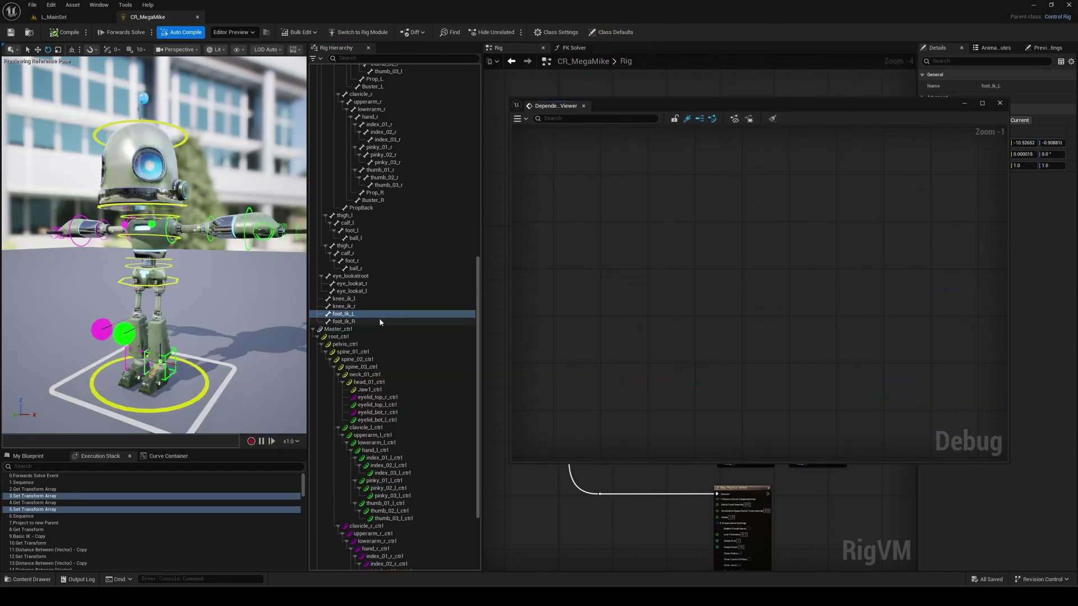
click(366, 313)
click(364, 307)
click(360, 314)
click(358, 221)
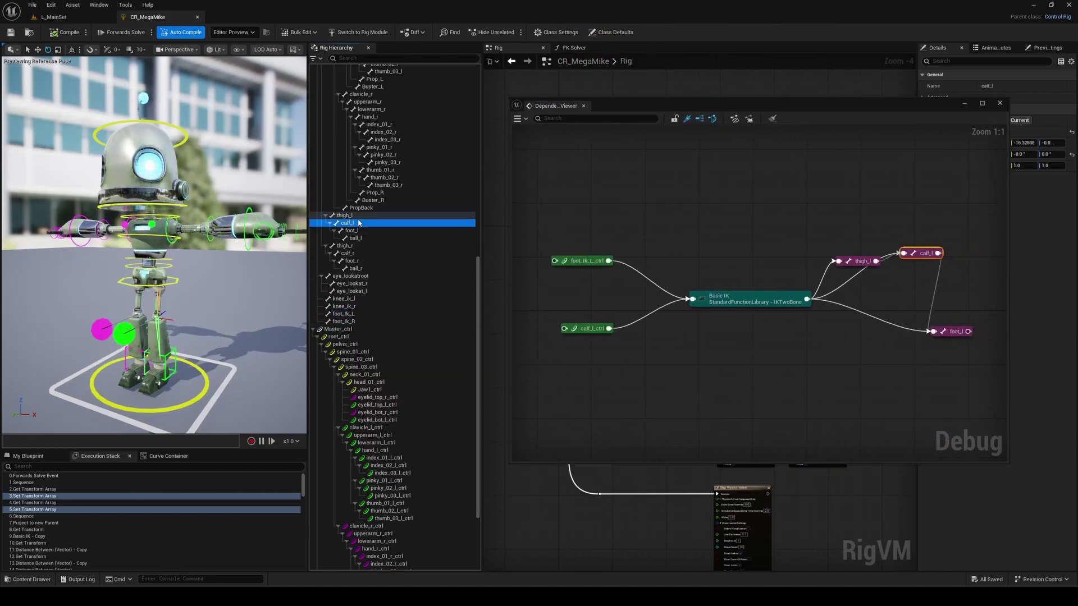
key(ctrl+2)
ctrl+drag(323, 217, 373, 229)
ctrl+drag(1004, 408, 1004, 409)
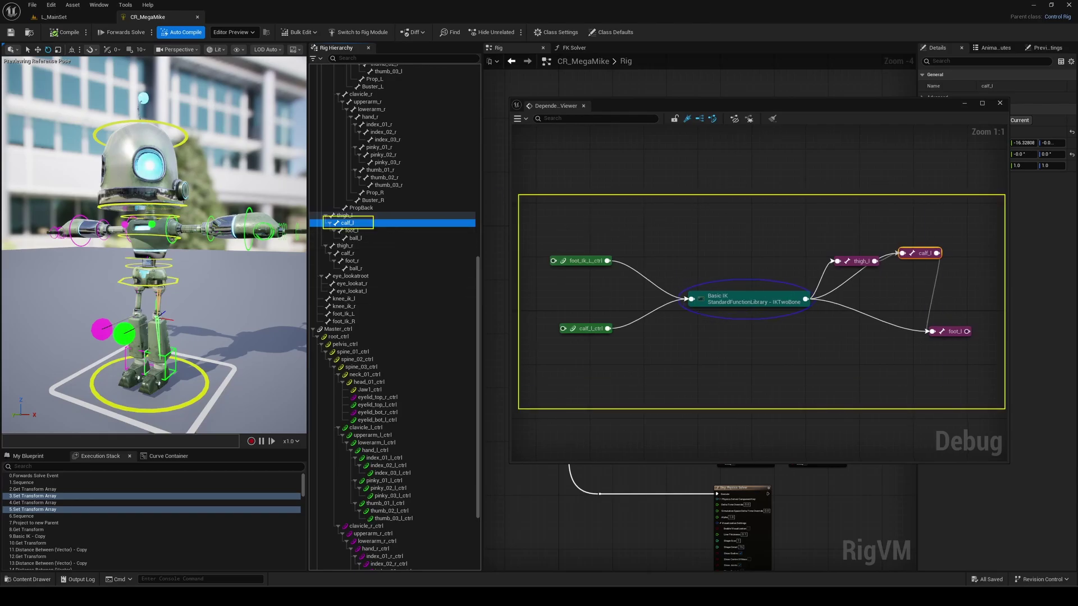
drag(704, 279, 628, 247)
drag(682, 314, 625, 343)
drag(626, 252, 629, 251)
drag(863, 249, 853, 225)
drag(924, 232, 945, 211)
drag(946, 346, 931, 381)
drag(697, 290, 739, 299)
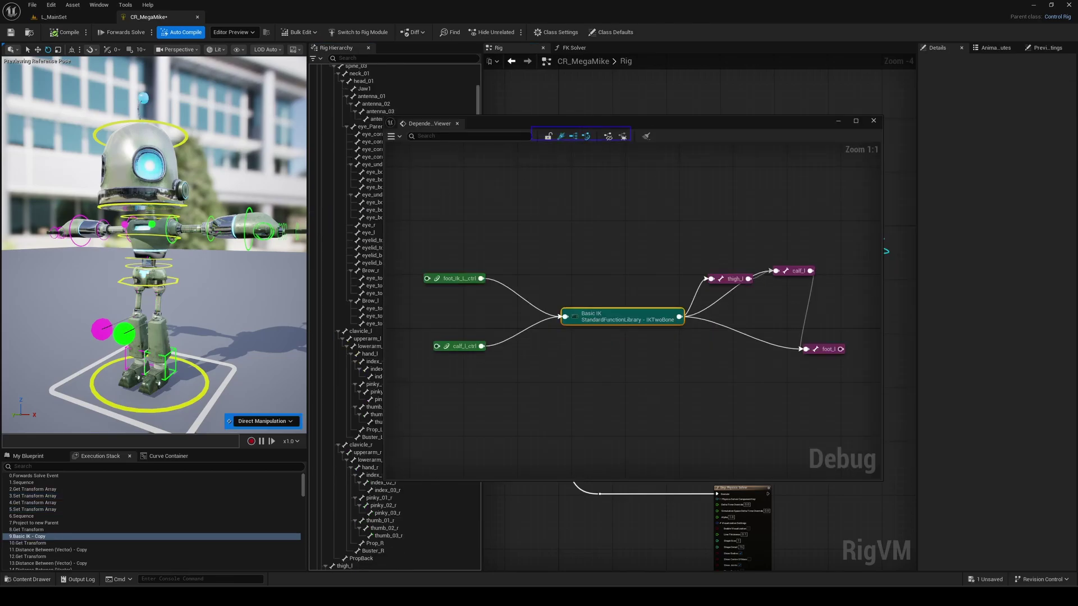
drag(531, 127, 684, 151)
drag(545, 143, 527, 173)
mouse_move(611, 145)
mouse_down()
mouse_move(611, 178)
mouse_move(626, 187)
mouse_up()
drag(652, 143, 684, 178)
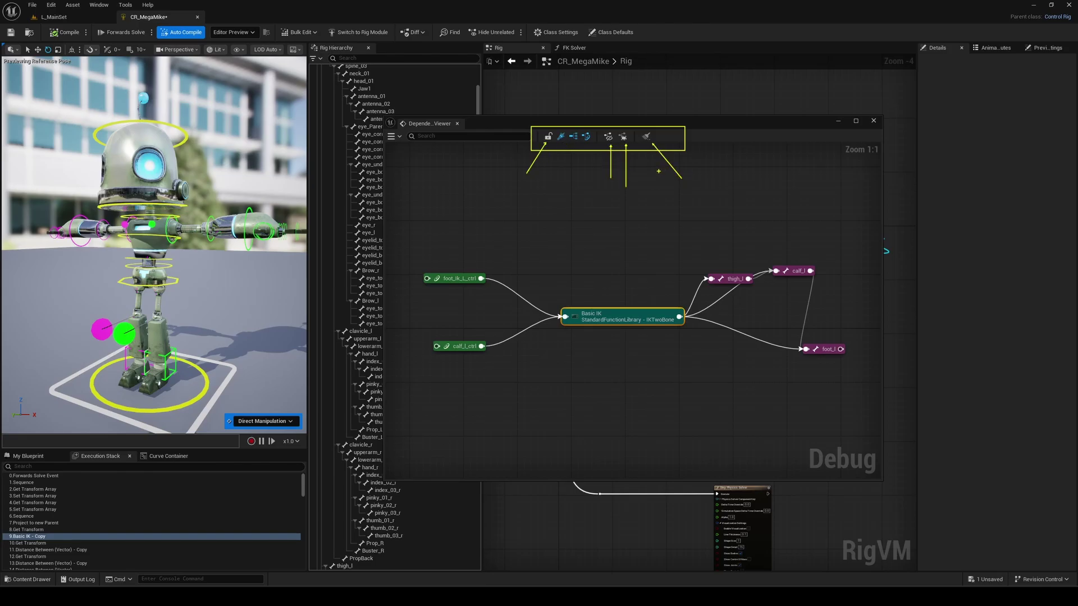
key(Escape)
Hide the foot_ik_L_ctrl and calf_l_ctrl controls and the thigh_l, calf_l and foot_l bones around the Basic IK node.
mouse_move(755, 240)
right_down()
mouse_move(673, 221)
mouse_move(717, 203)
right_up()
drag(424, 201, 528, 324)
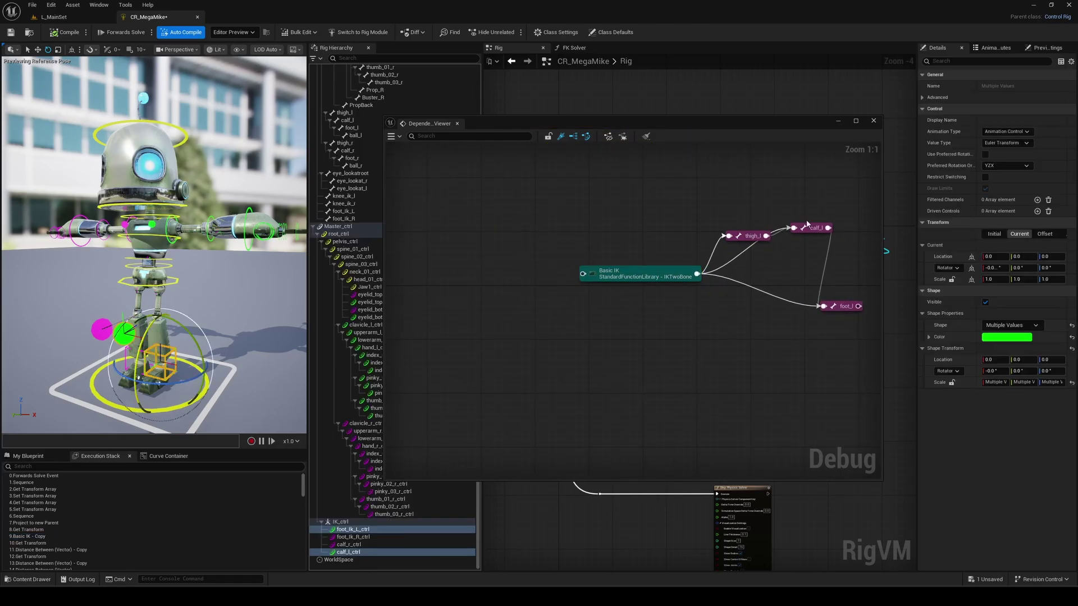
drag(708, 192, 852, 322)
key(Delete)
click(837, 324)
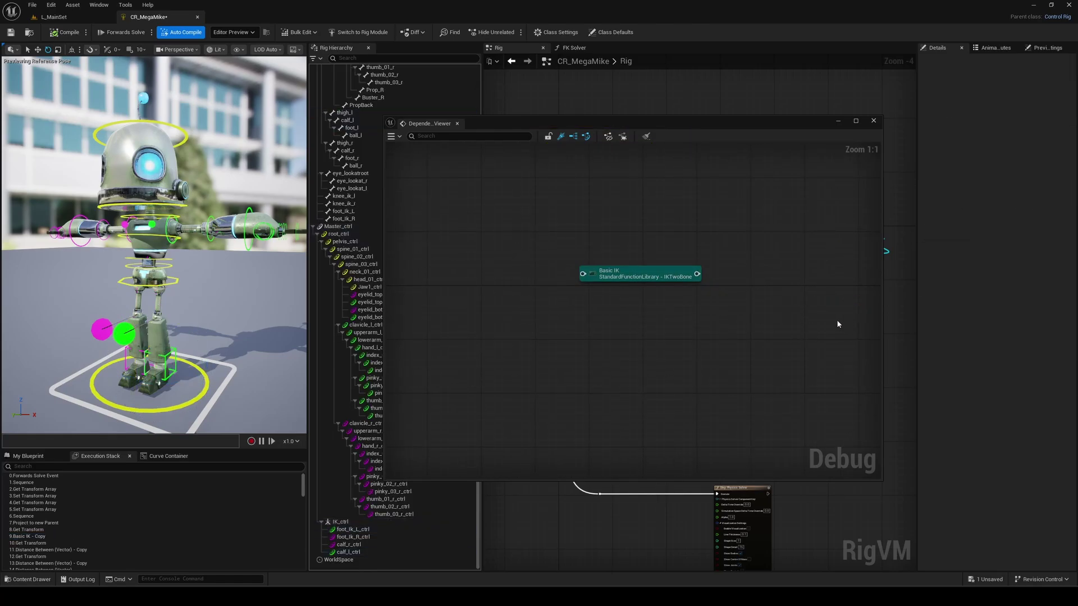
Expand the Basic IK node's connections again and inspect its foot_ik_L_ctrl and calf_l_ctrl inputs.
click(599, 273)
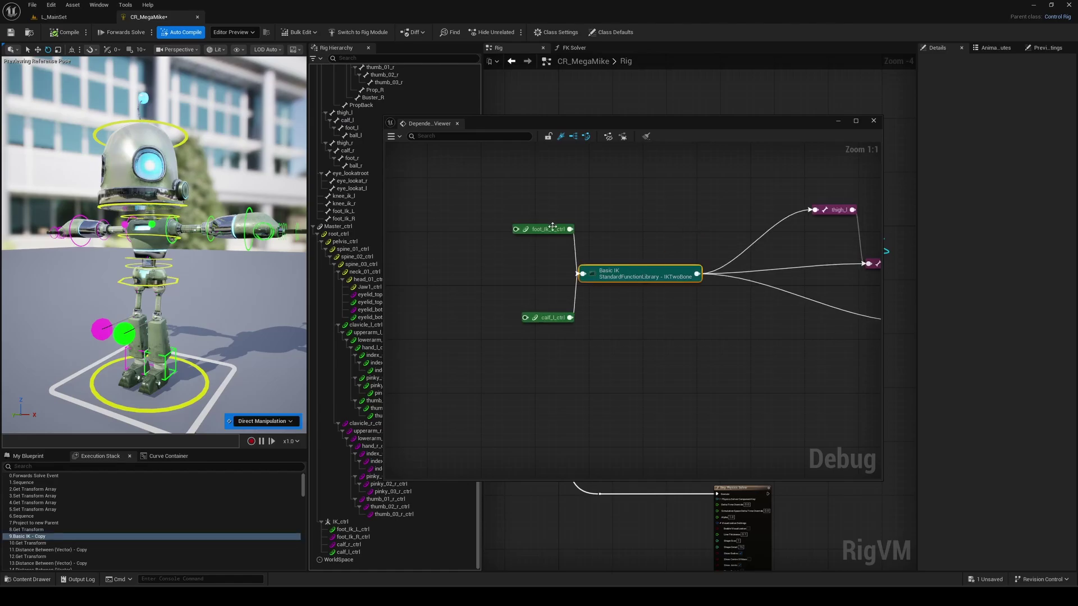
click(552, 228)
click(547, 316)
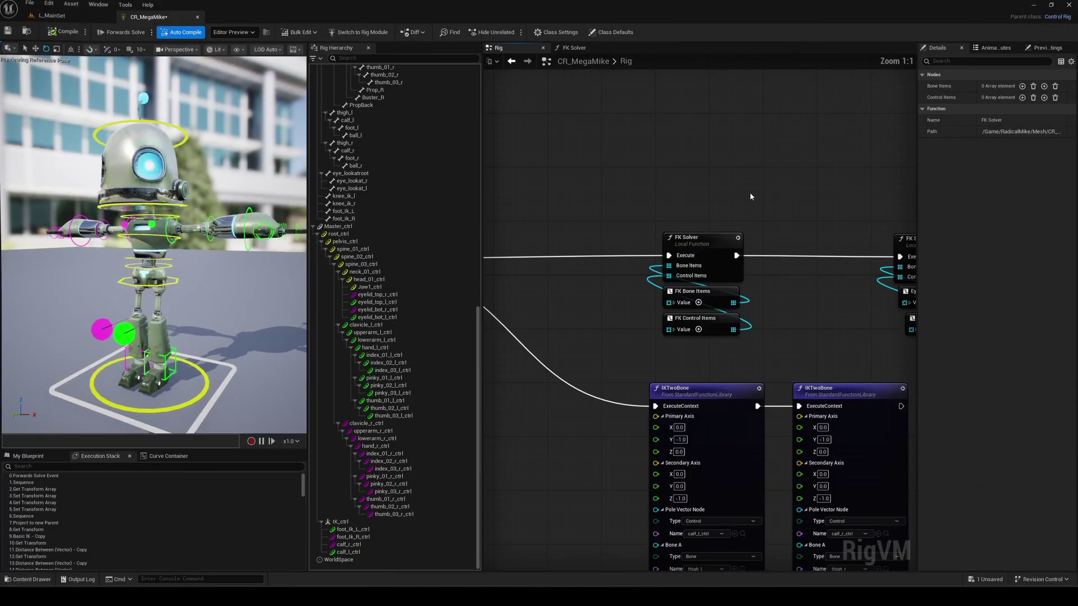
Preview the rig at the first FK Solver node in the Rig graph.
click(737, 238)
right_drag(808, 223, 665, 195)
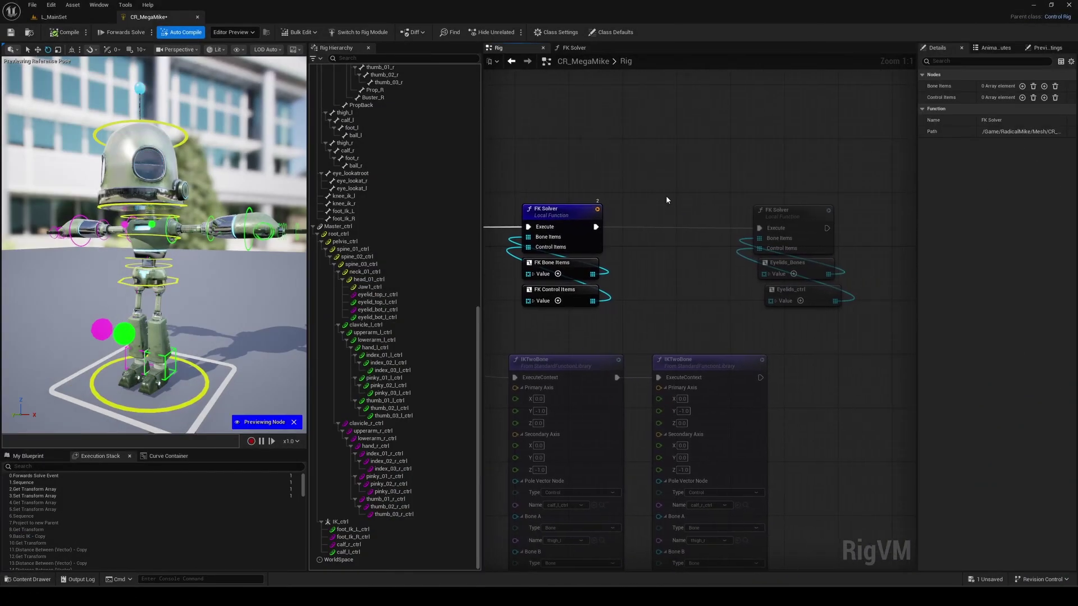
Preview the rig at the second FK Solver node, the first FK Solver node and both IKTwoBone nodes in turn.
click(829, 211)
click(598, 209)
click(618, 360)
click(762, 360)
click(597, 209)
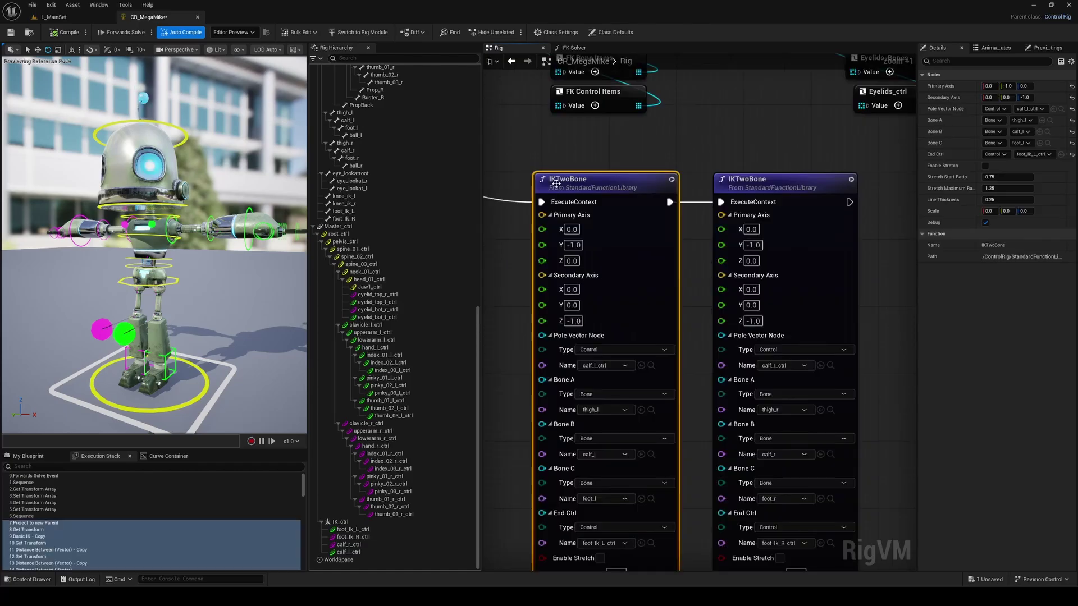
Highlight all occurrences of the first IKTwoBone function node and review its other organization options.
right_click(555, 188)
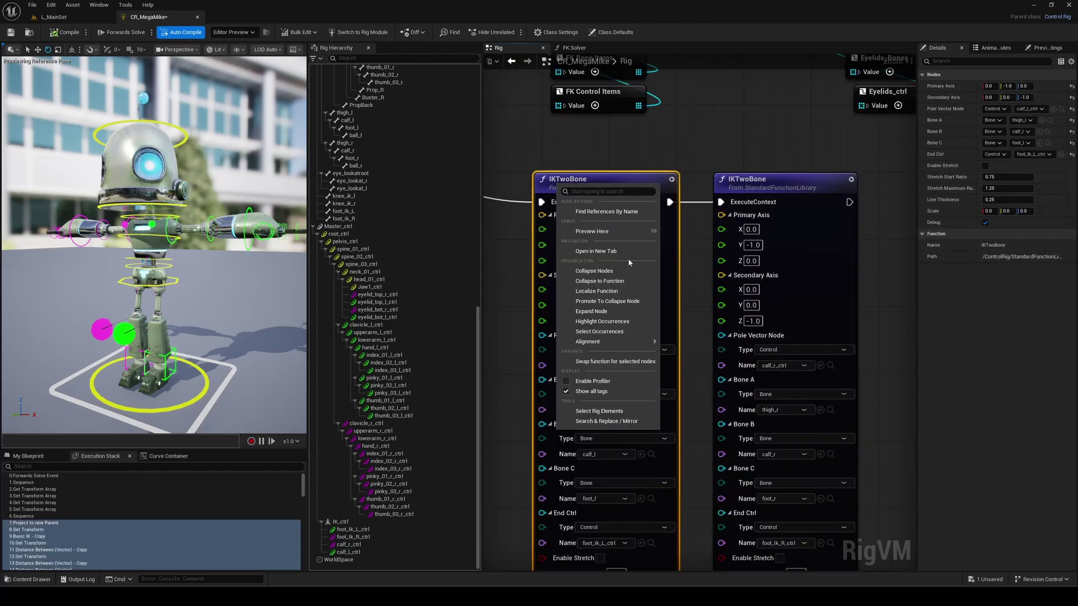
click(606, 321)
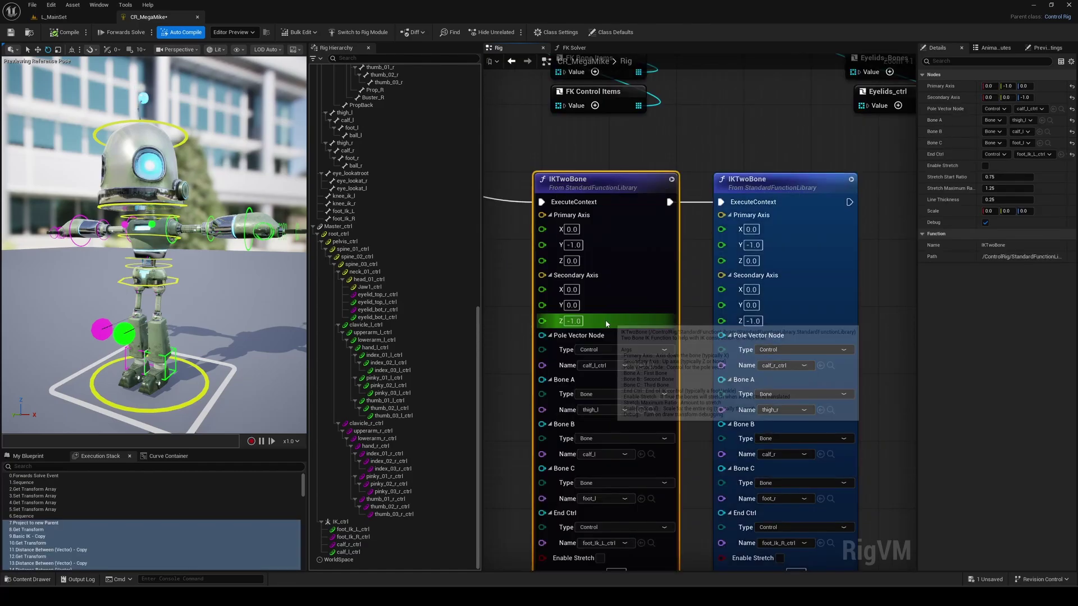
right_click(613, 179)
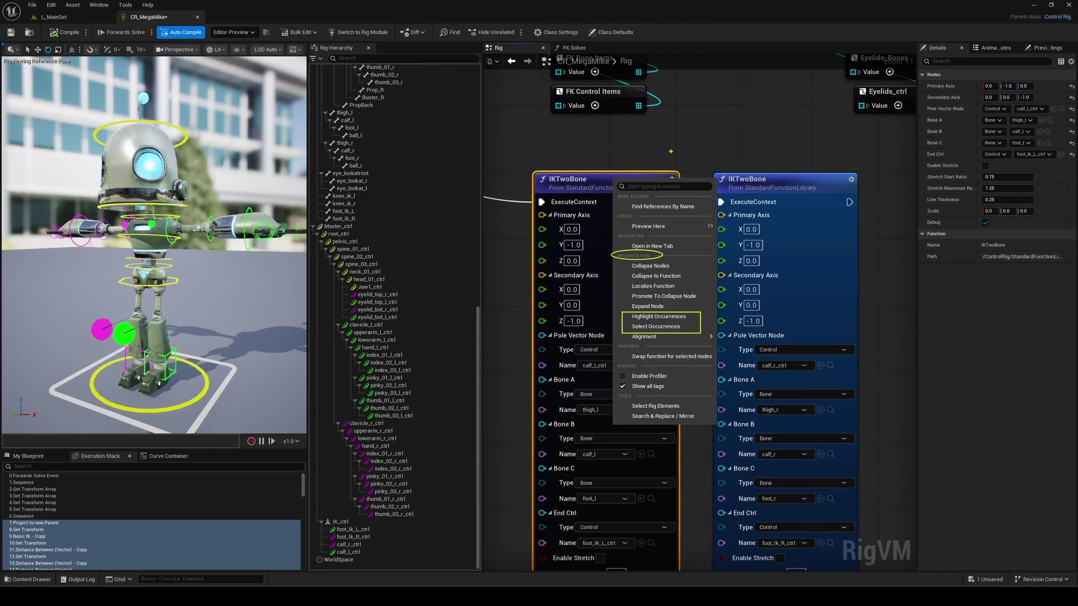
Open the FK Solver function and add two more input arguments to its Entry node.
right_drag(652, 140, 659, 286)
double_click(611, 142)
scroll(768, 286, up, 1)
right_drag(768, 285, 615, 197)
click(556, 225)
click(1067, 75)
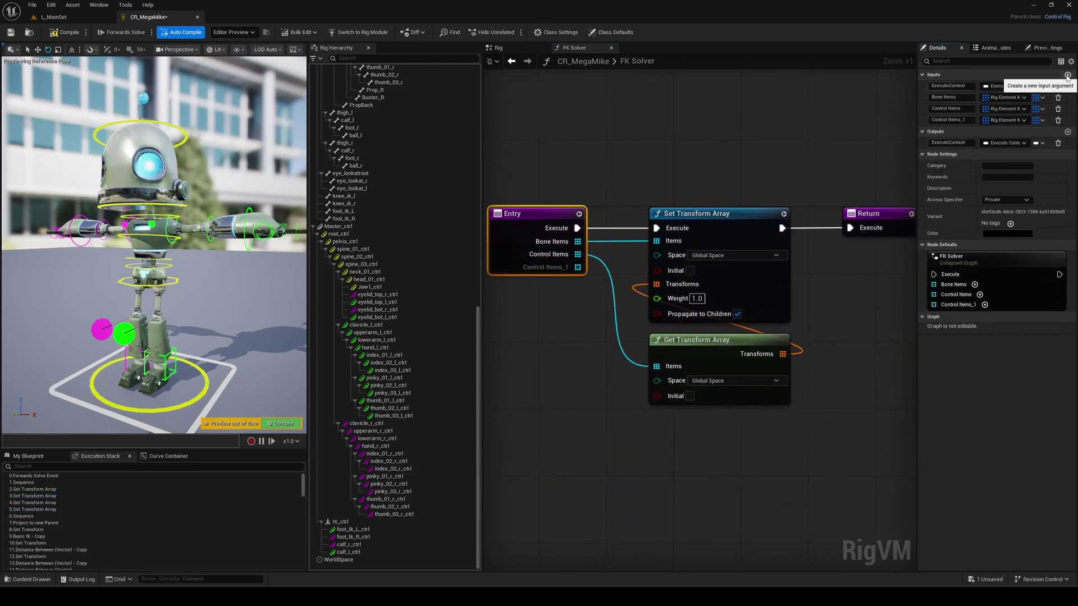
click(1067, 75)
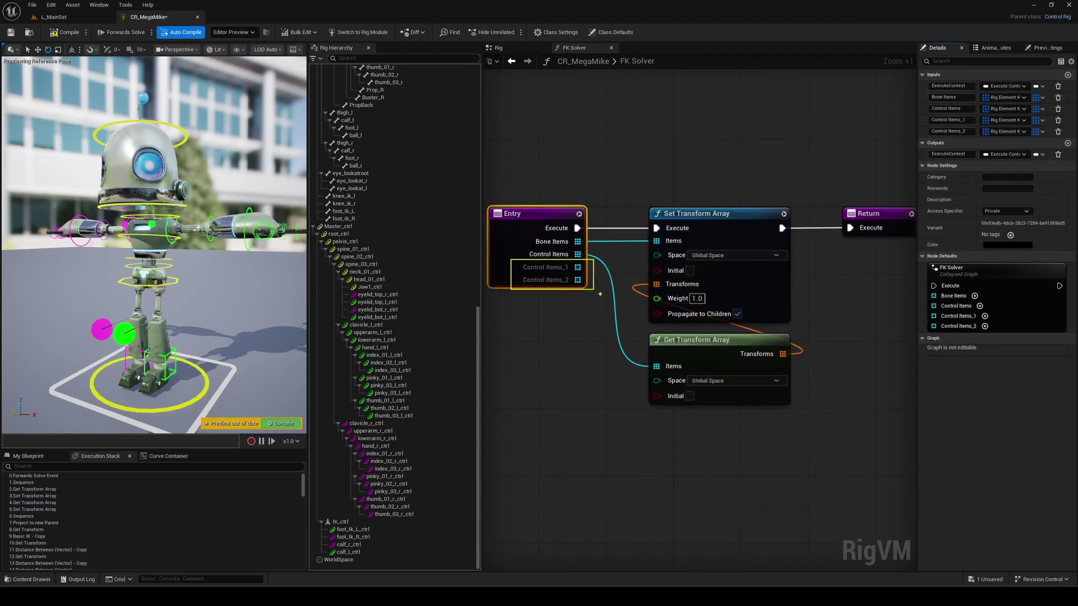
drag(656, 396, 517, 265)
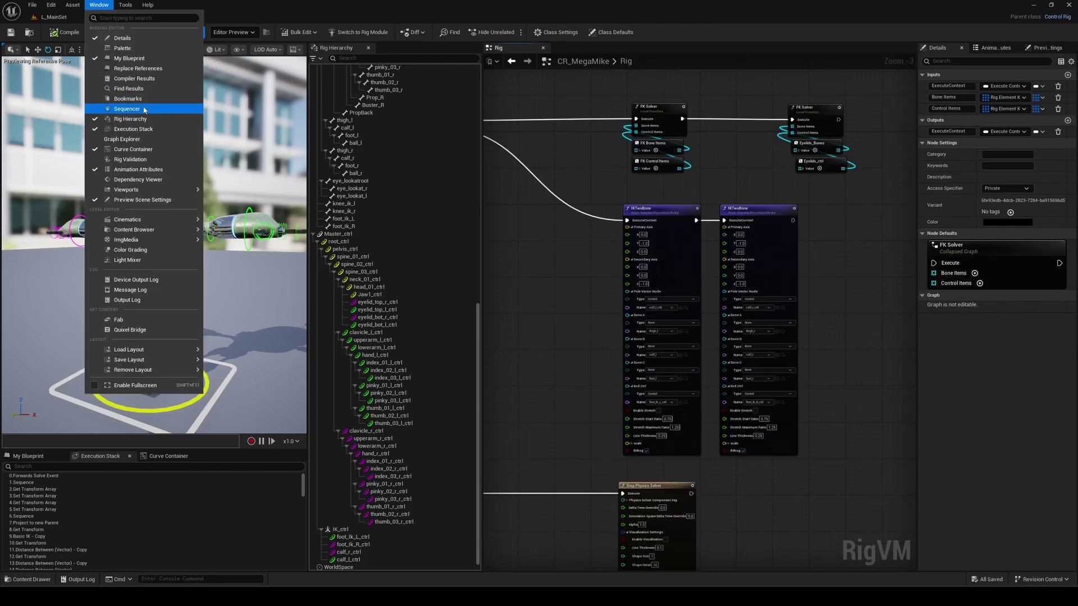
Open the Dependency Viewer and load the dependencies of the thigh_l bone from the hierarchy.
click(141, 179)
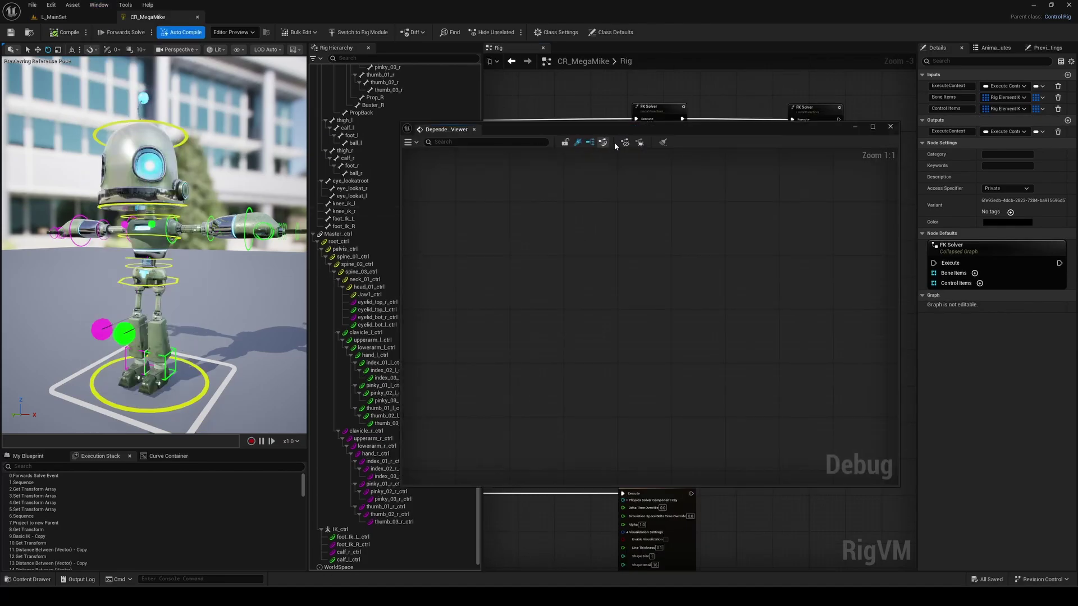
click(344, 120)
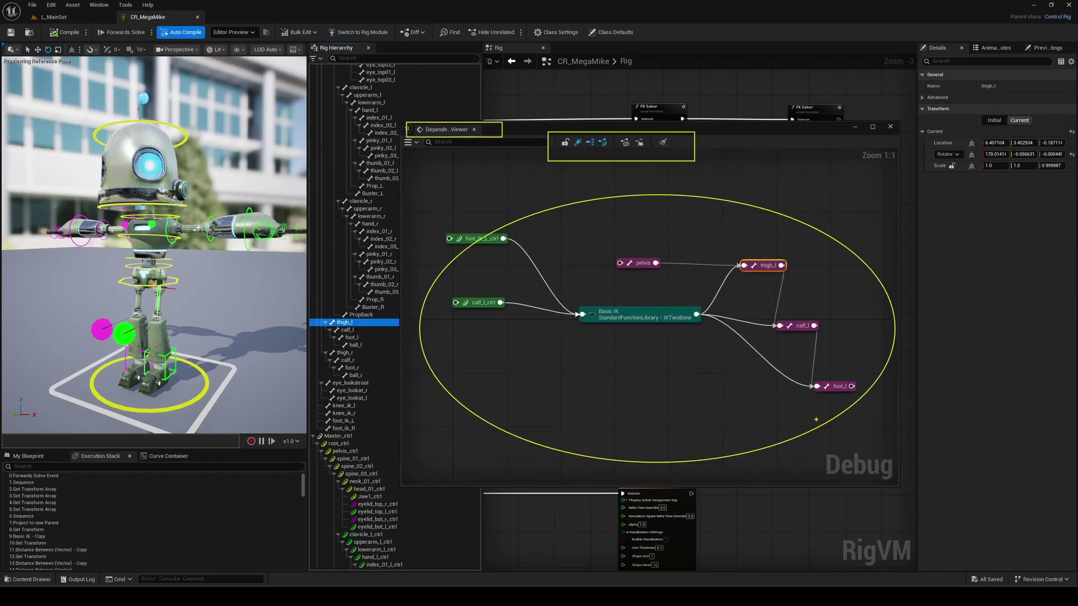
Load the dependencies of the antenna_03 bone and select the Step Physics Solver node among them.
scroll(370, 197, up, 10)
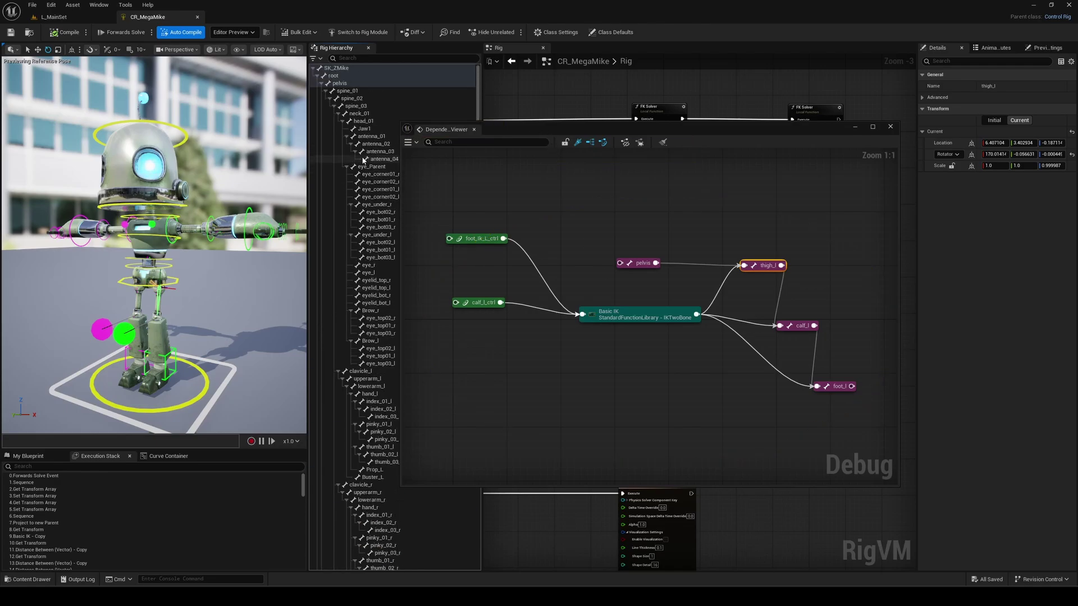
click(375, 152)
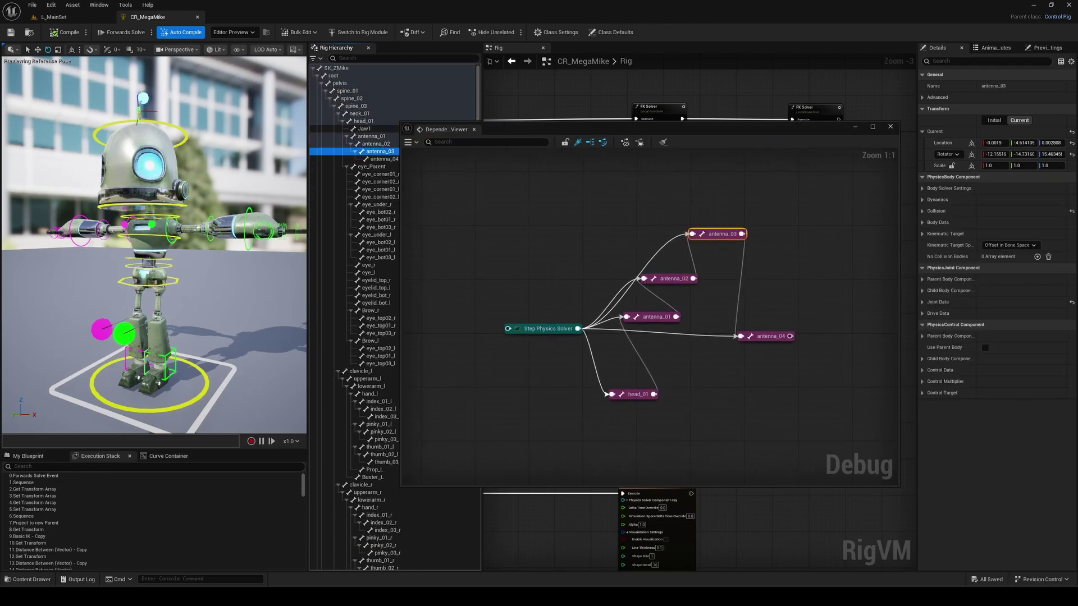
key(Escape)
click(547, 329)
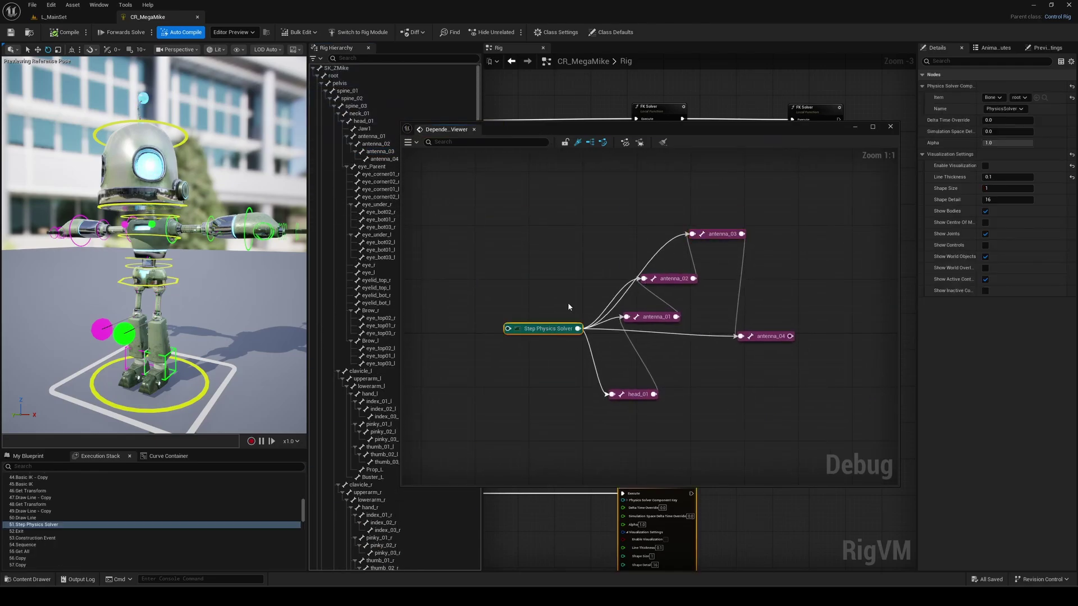